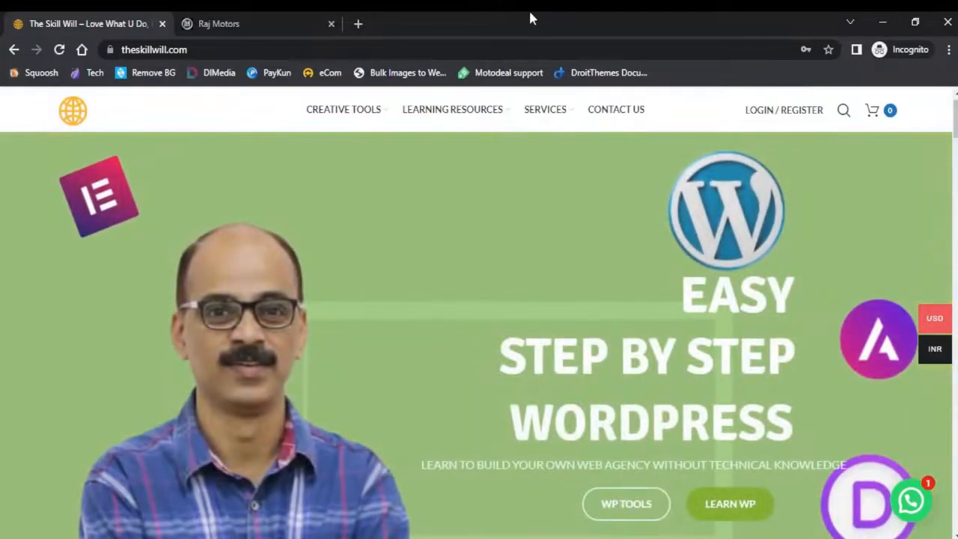
# Switch to the Raj Motors tab and look through the homepage and its special products section
pyautogui.click(245, 24)
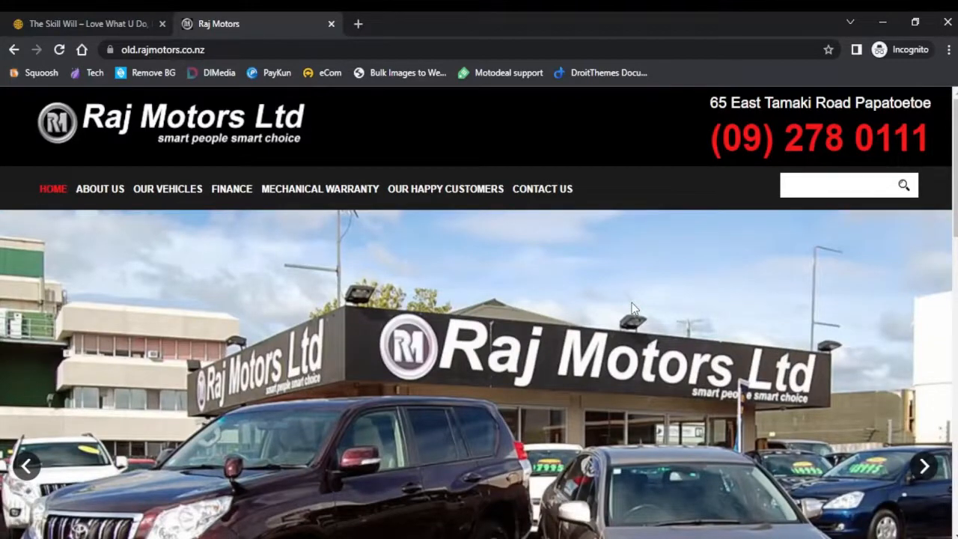
pyautogui.scroll(-3, 633, 309)
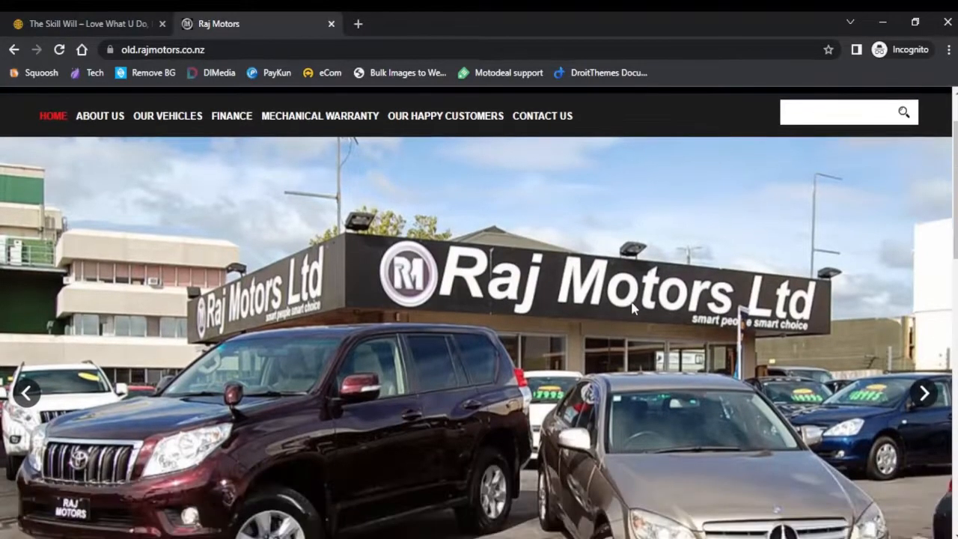
pyautogui.scroll(-4, 632, 308)
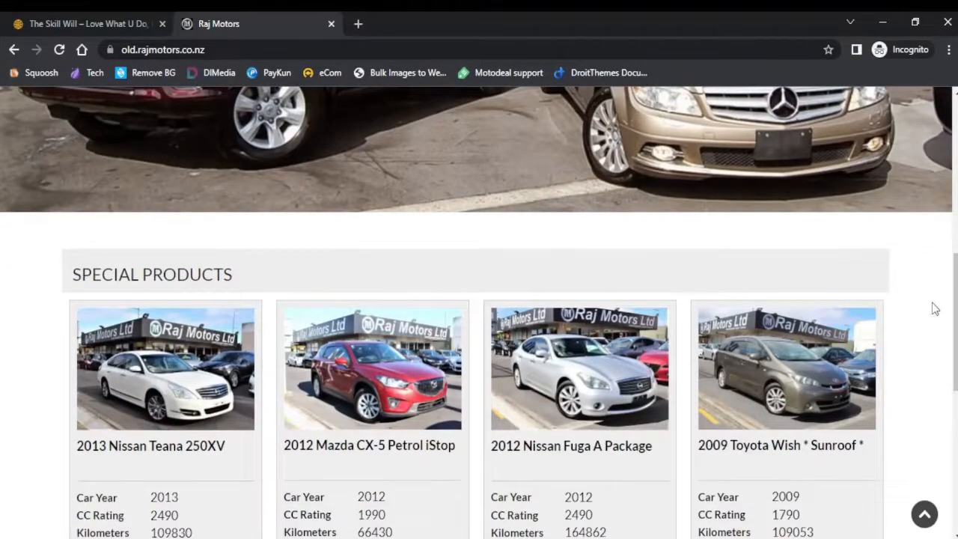
pyautogui.scroll(-3, 935, 308)
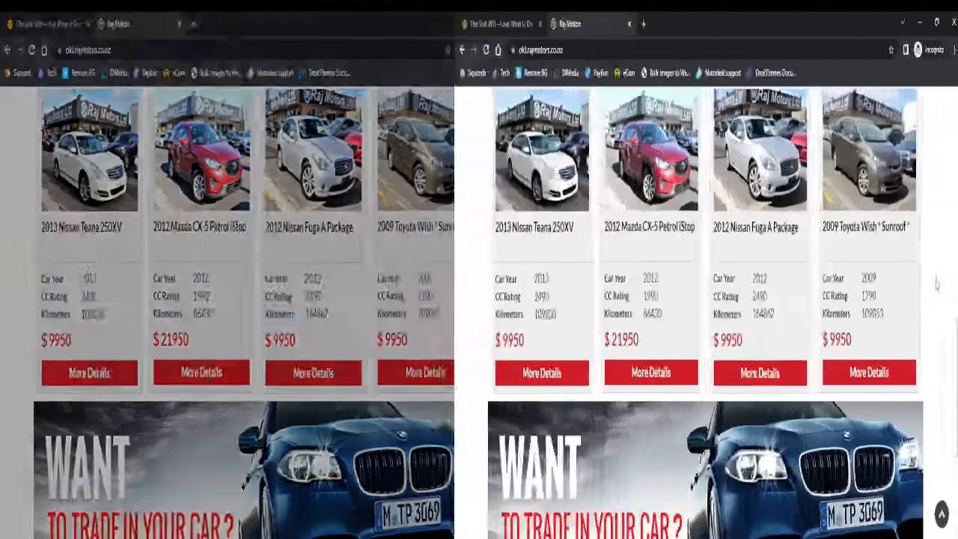
pyautogui.scroll(6, 915, 285)
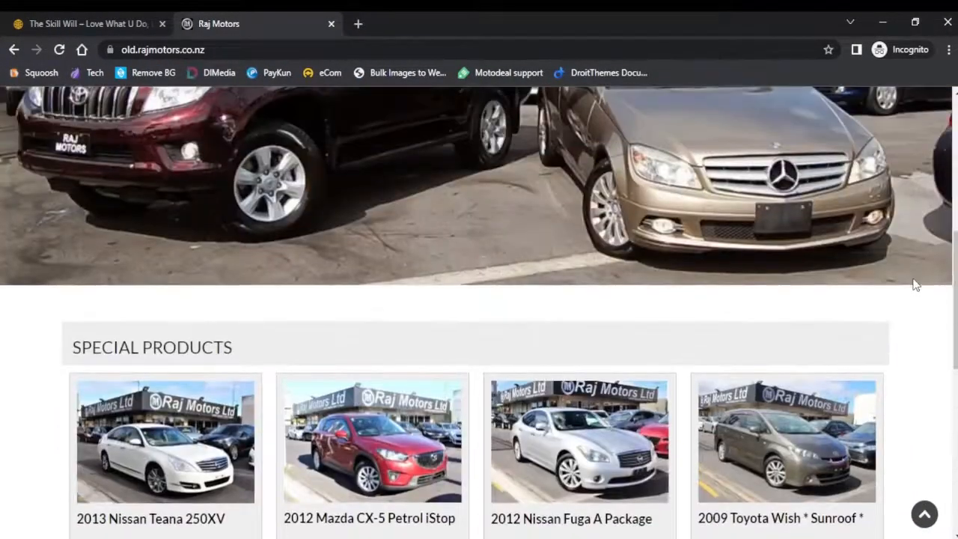
# Open the site's WordPress admin dashboard by going to old.rajmotors.co.nz/wp-admin
pyautogui.click(215, 49)
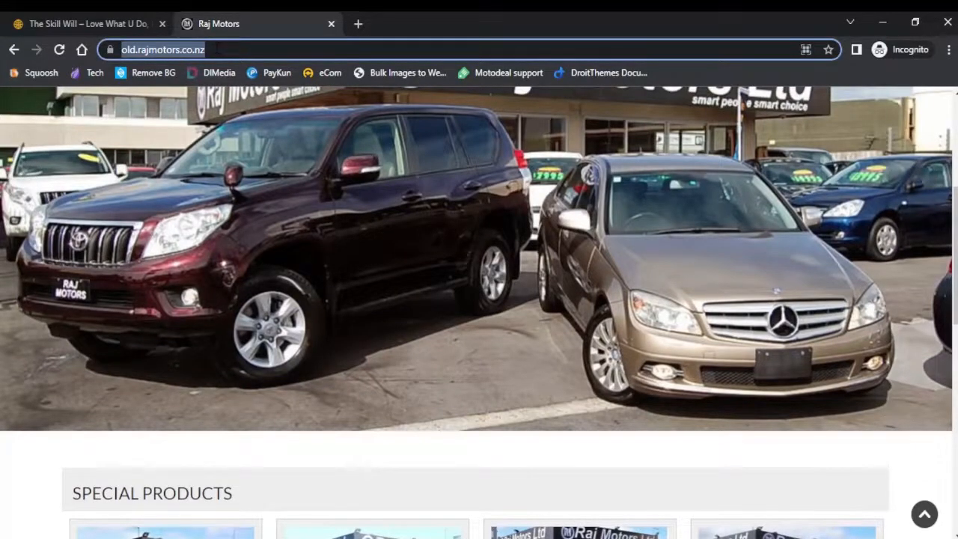
pyautogui.click(215, 49)
pyautogui.write('/wp')
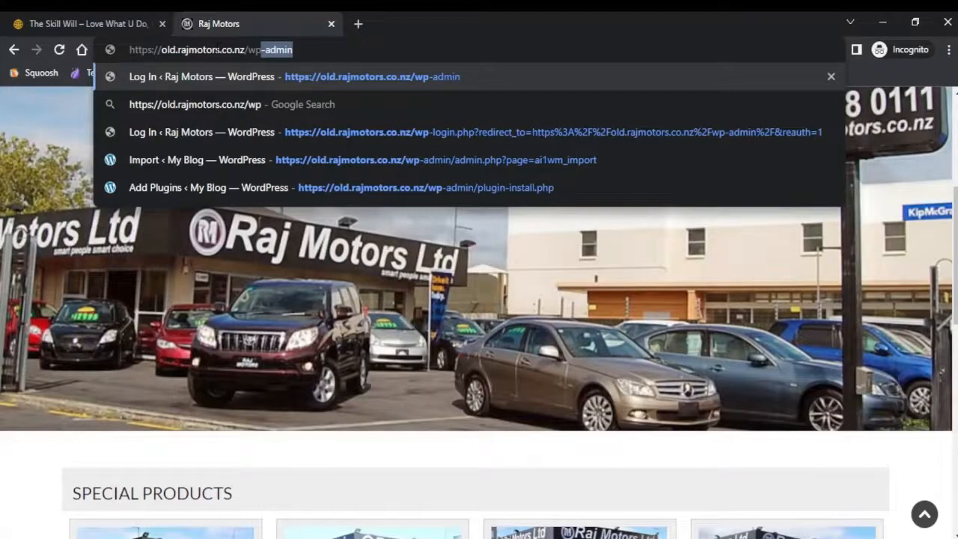
pyautogui.press('Return')
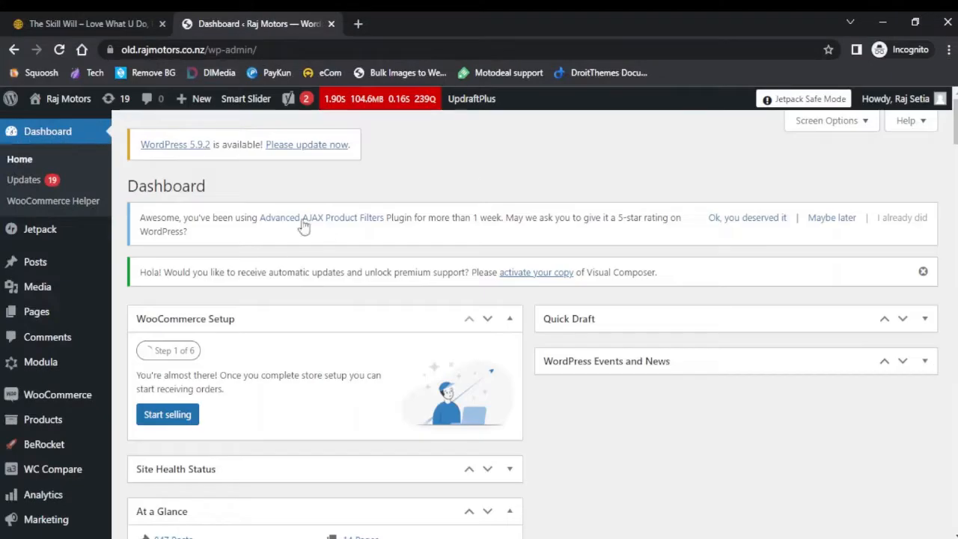
# Open the Add Plugins page and search for all in one WP migration
pyautogui.scroll(-3, 102, 285)
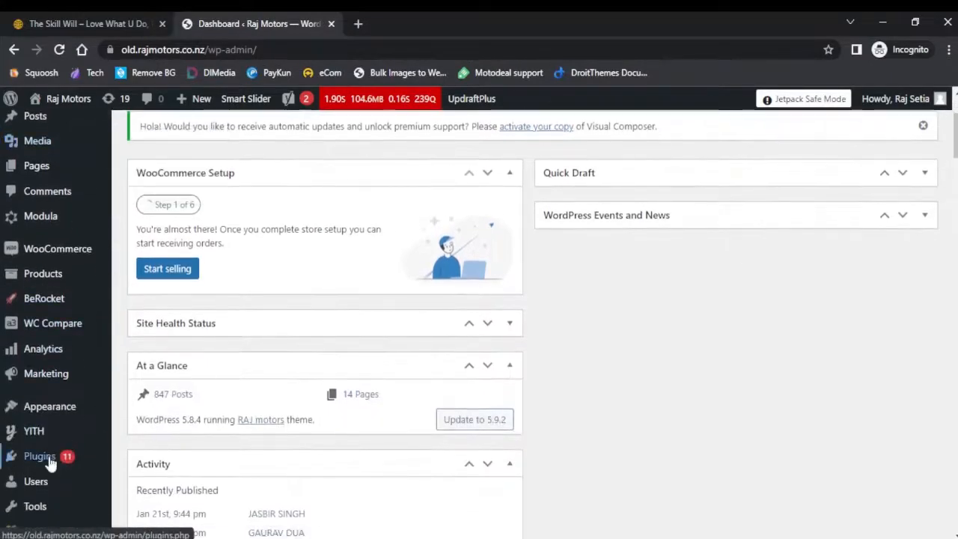
pyautogui.moveTo(19, 462)
pyautogui.click(144, 483)
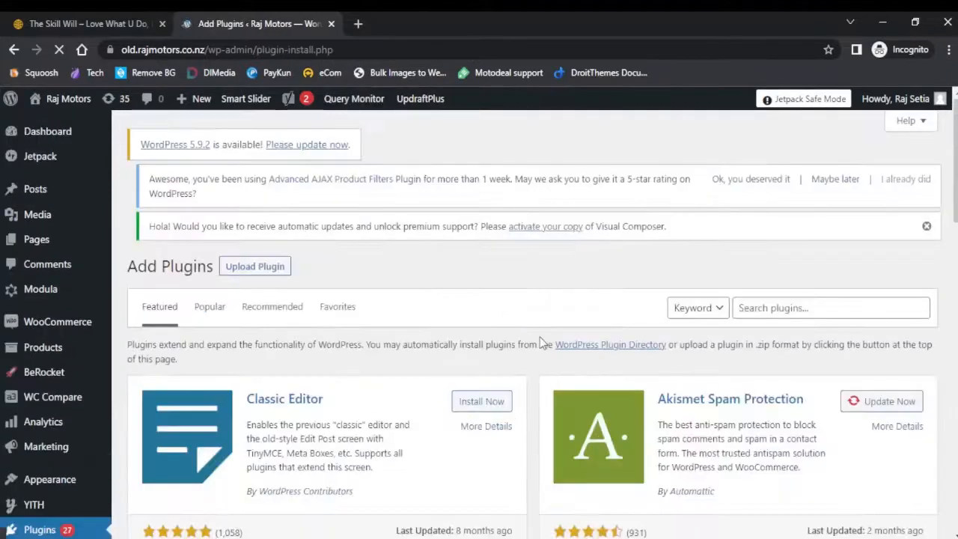
pyautogui.click(769, 317)
pyautogui.write('all in one WP mi')
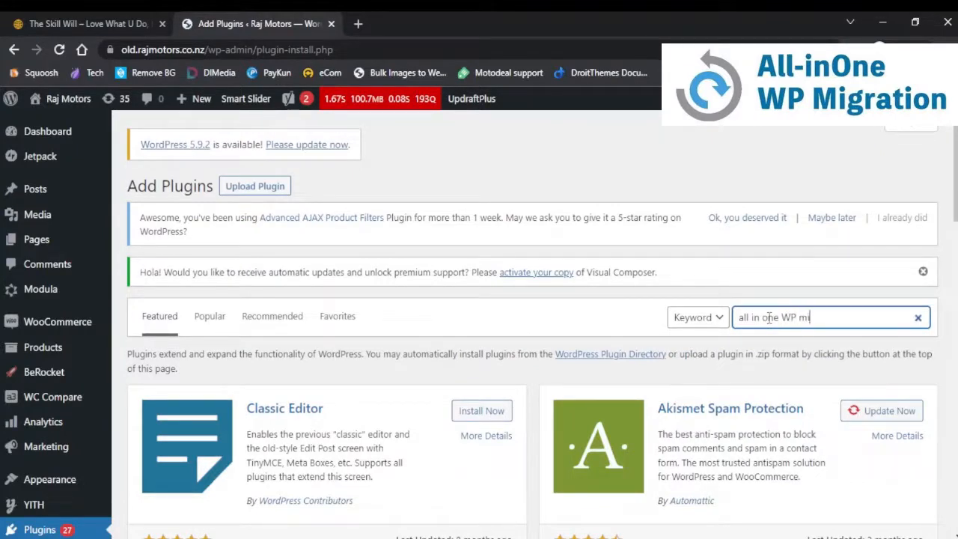
pyautogui.write('gration')
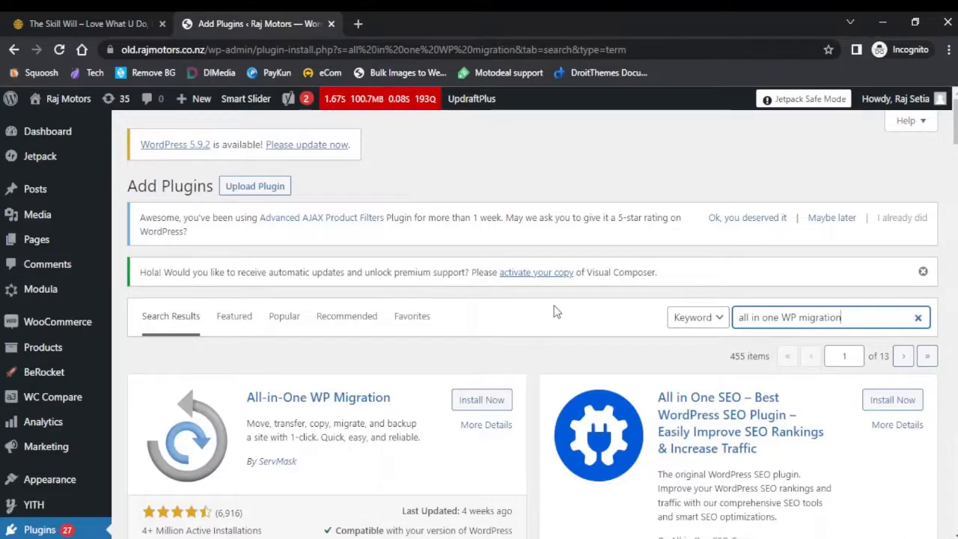
# Install and activate the All-in-One WP Migration plugin
pyautogui.scroll(-1, 556, 311)
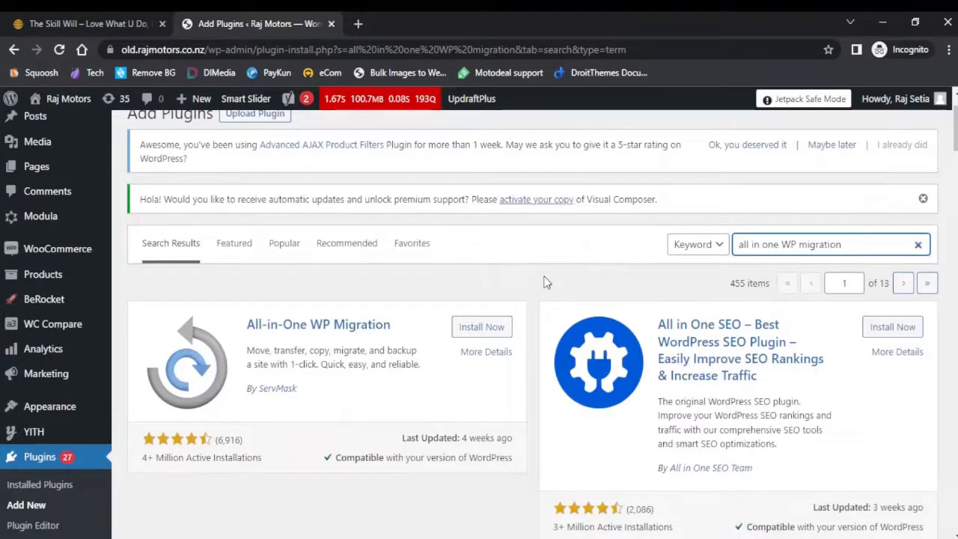
pyautogui.click(487, 339)
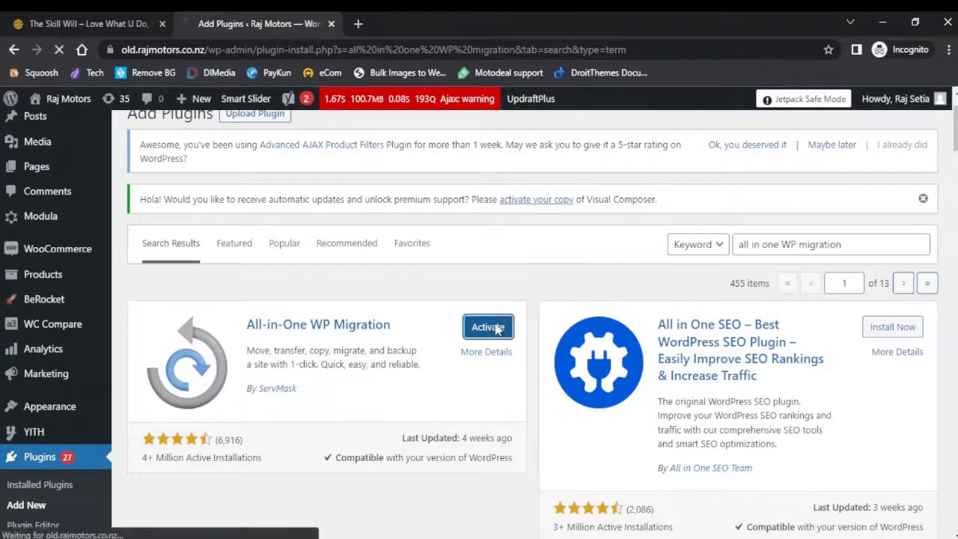
pyautogui.click(488, 327)
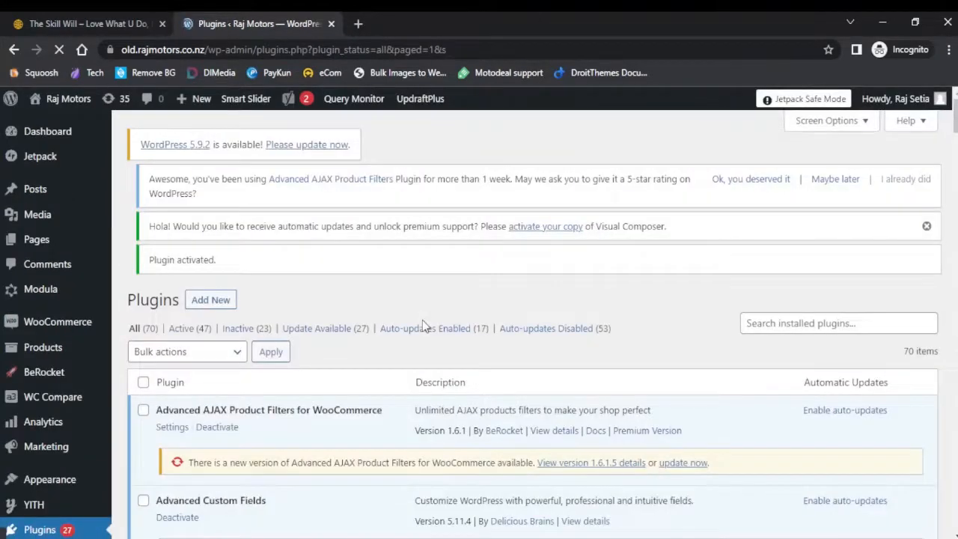
# Open the All-in-One WP Migration Export page
pyautogui.scroll(-3, 423, 320)
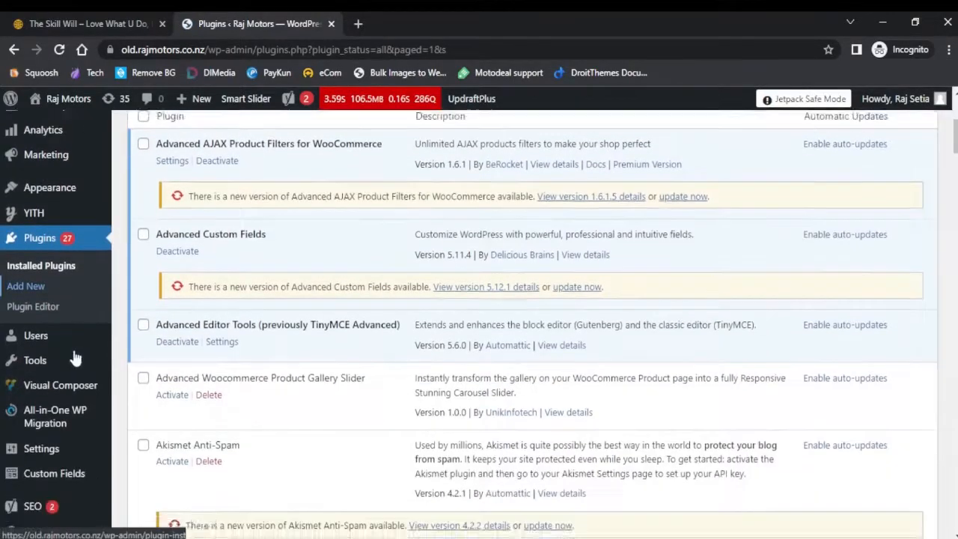
pyautogui.scroll(-1, 72, 370)
pyautogui.moveTo(78, 351)
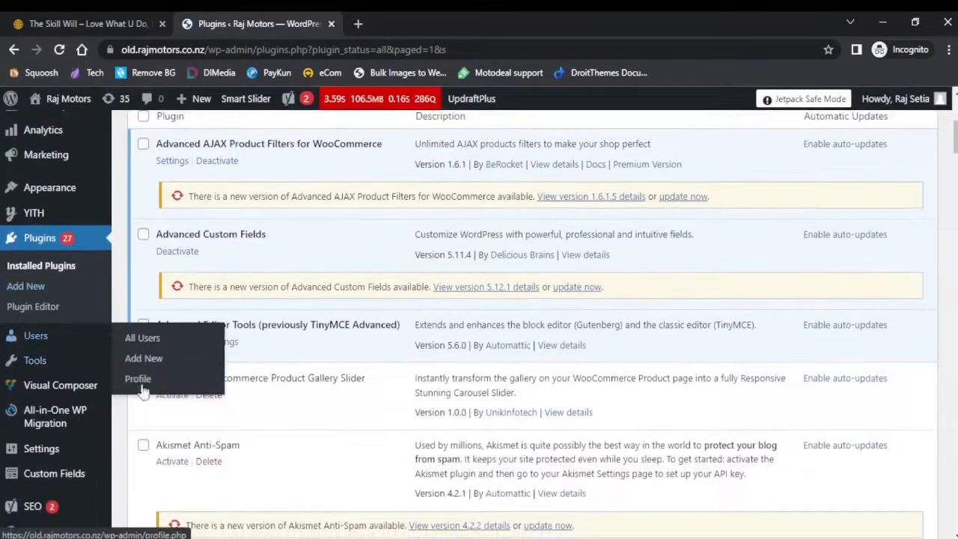
pyautogui.moveTo(43, 425)
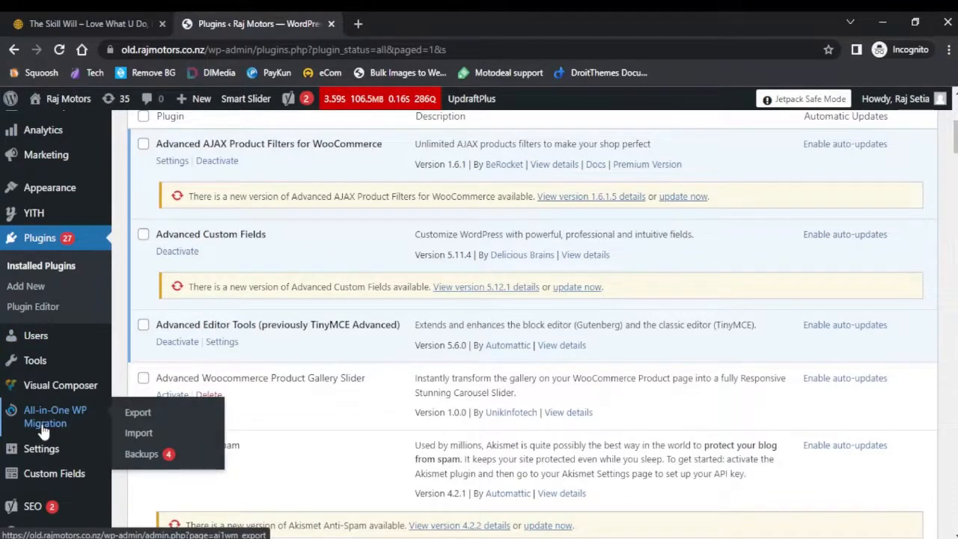
pyautogui.click(138, 414)
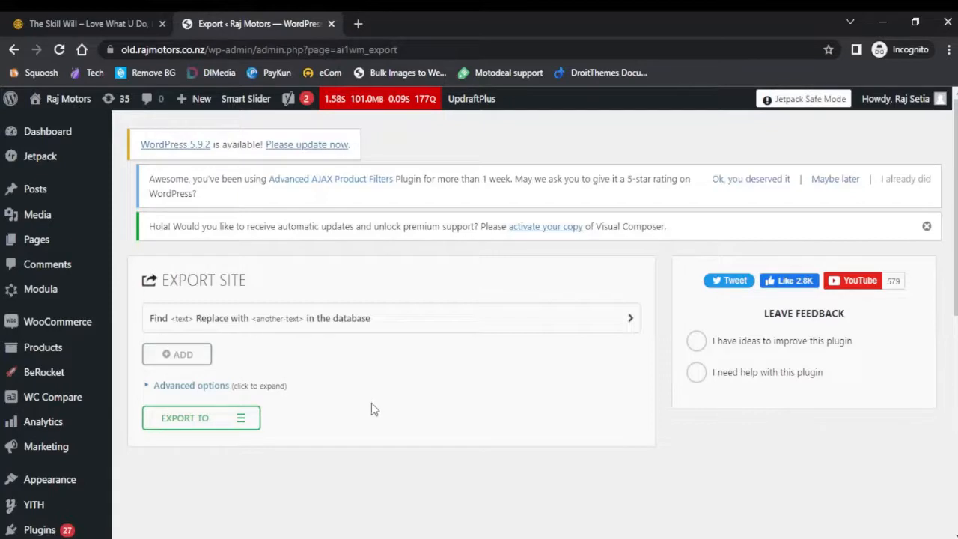
# Export the site to a file and download the old.rajmotors.co.nz backup
pyautogui.click(243, 423)
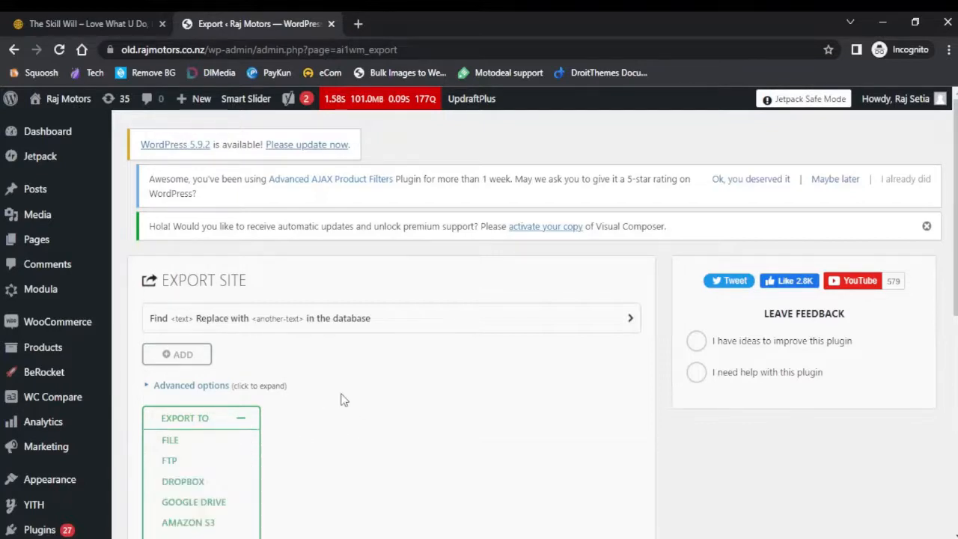
pyautogui.scroll(-2, 352, 393)
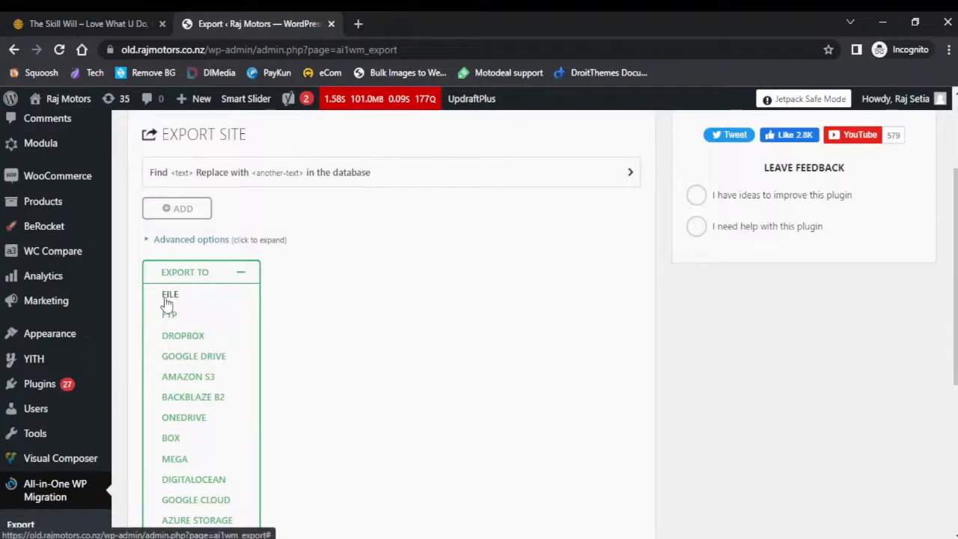
pyautogui.click(177, 297)
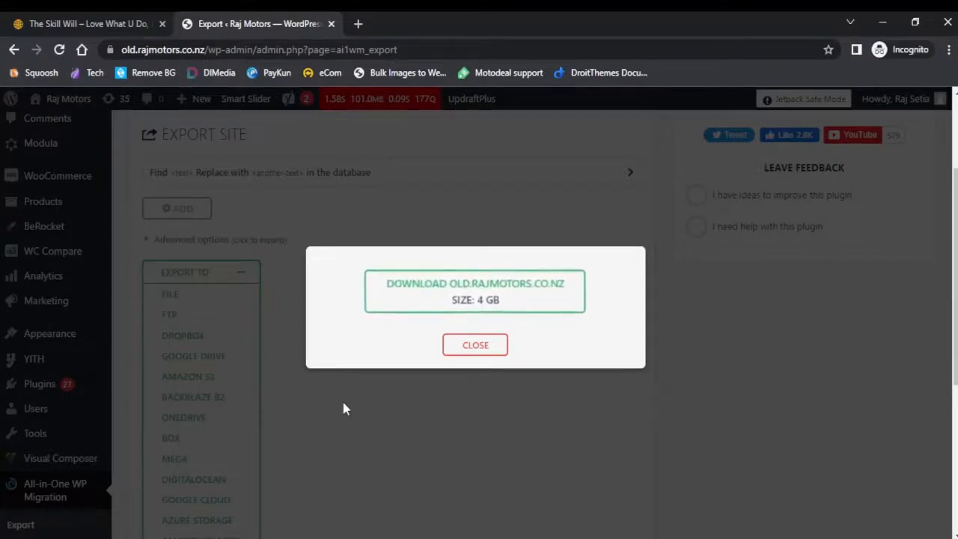
pyautogui.click(474, 300)
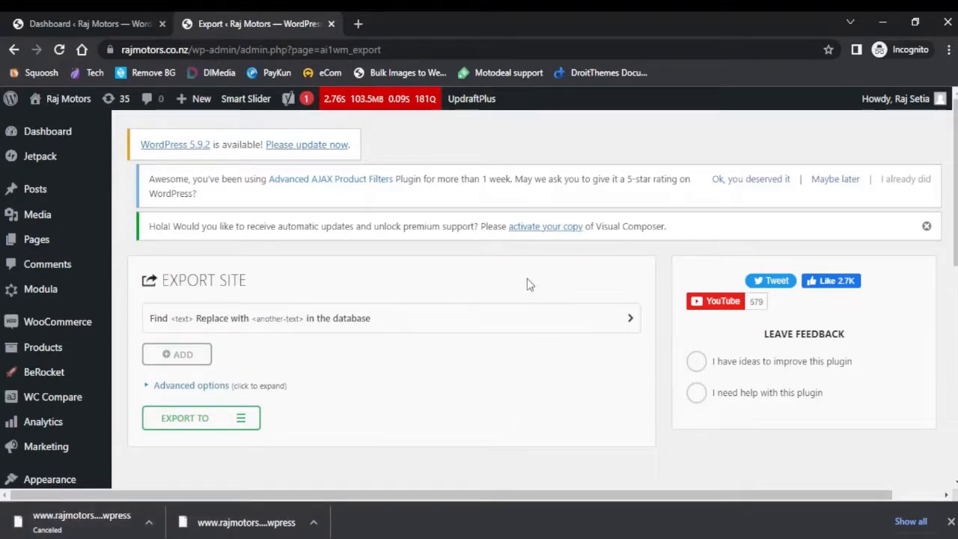
# On the fresh WordPress install, select all installed plugins and delete them with the Delete bulk action, confirming the prompt
pyautogui.click(884, 25)
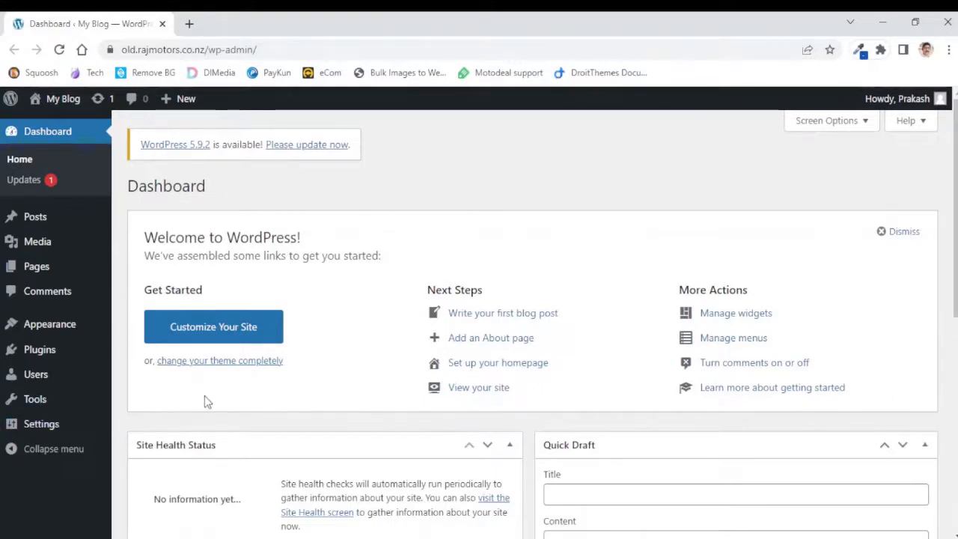
pyautogui.click(48, 354)
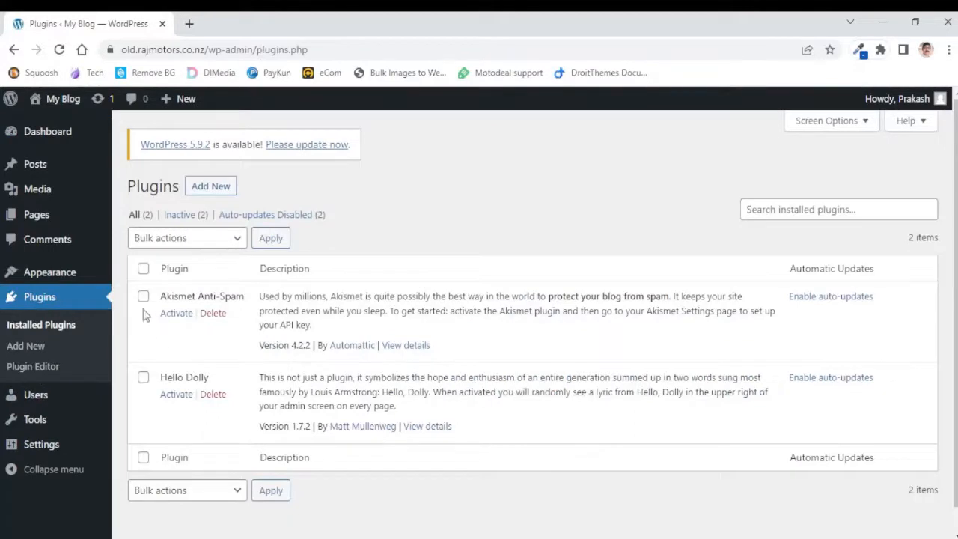
pyautogui.click(143, 268)
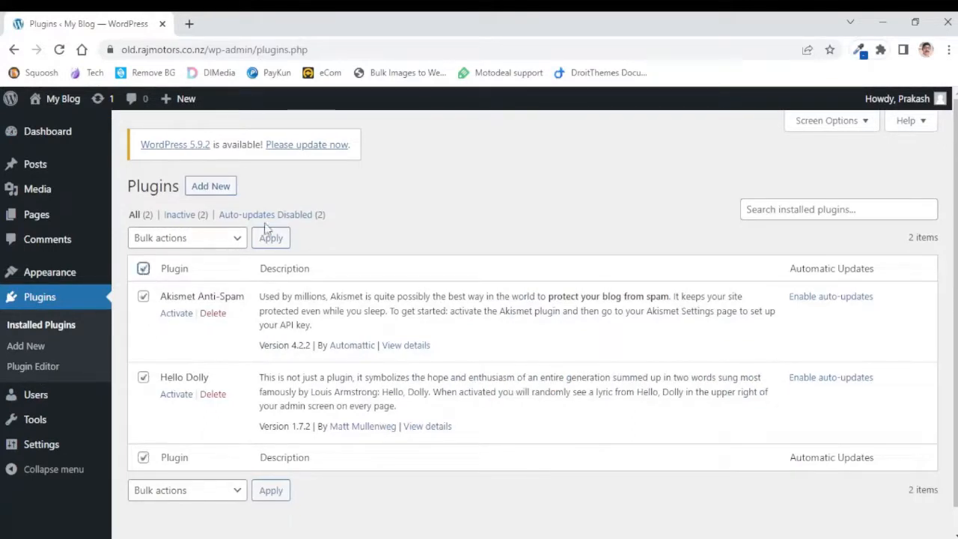
pyautogui.click(237, 238)
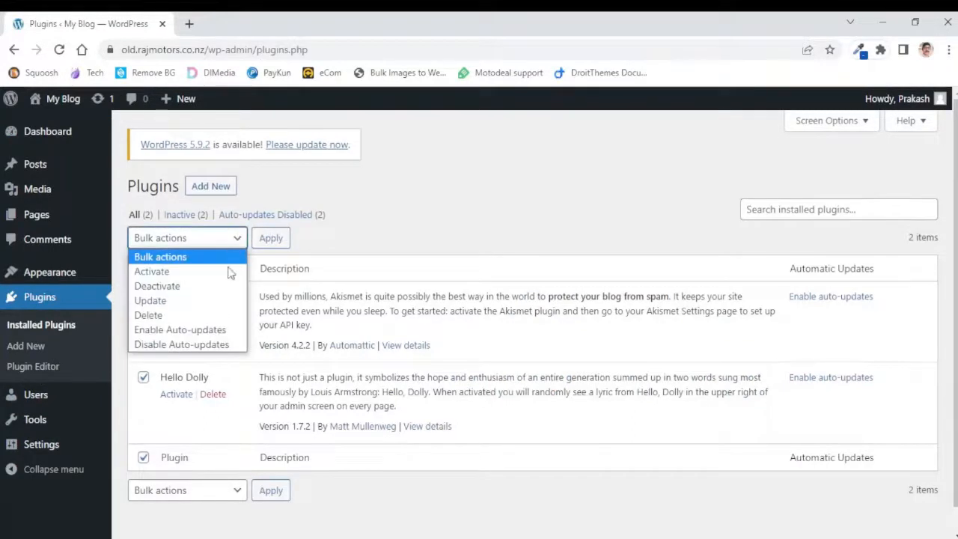
pyautogui.click(148, 316)
pyautogui.click(271, 243)
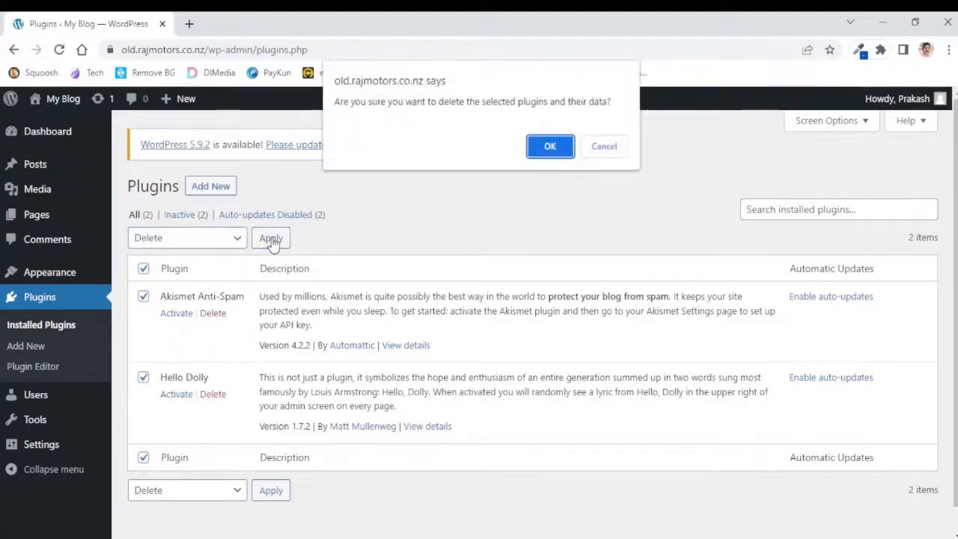
pyautogui.click(551, 148)
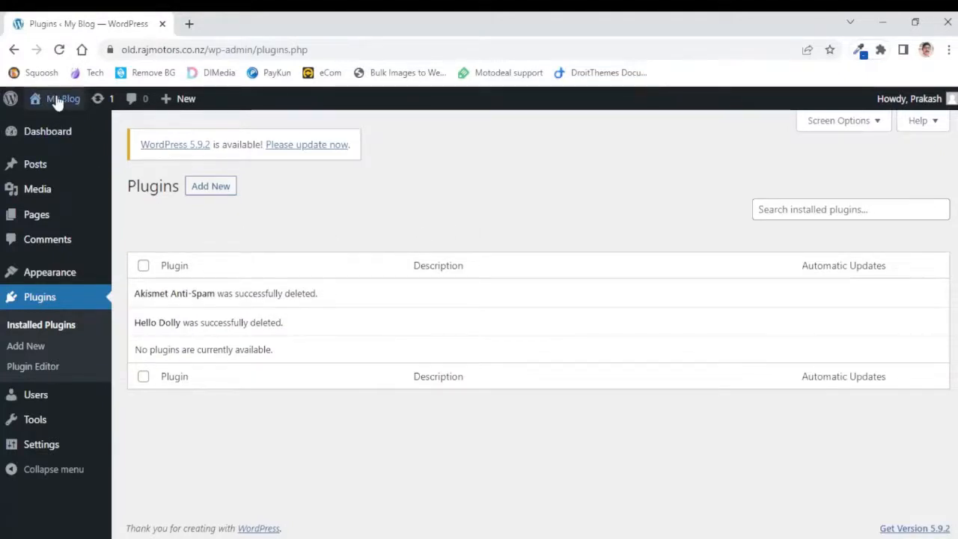
# Open the new site's front end in a new tab and scroll through it
pyautogui.moveTo(60, 99)
pyautogui.rightClick(47, 129)
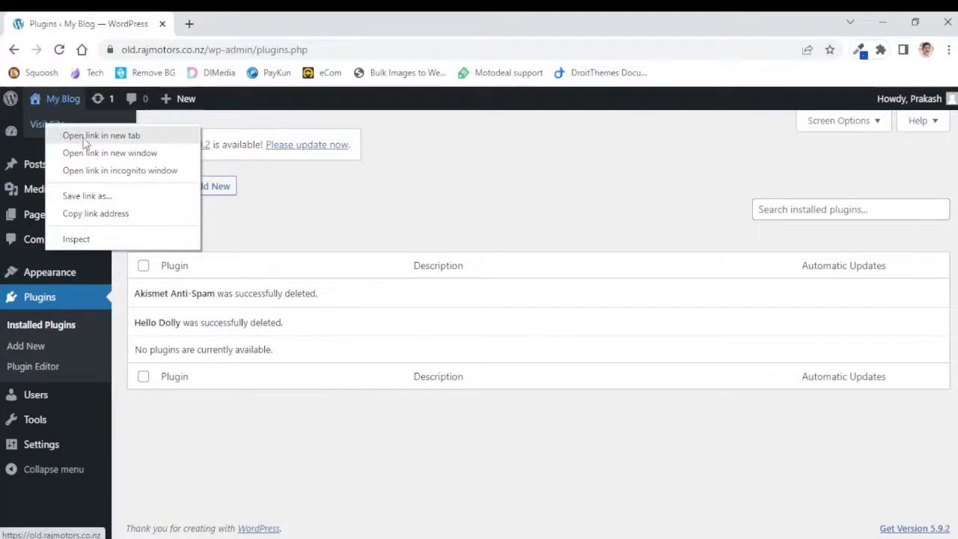
pyautogui.click(84, 133)
pyautogui.click(219, 24)
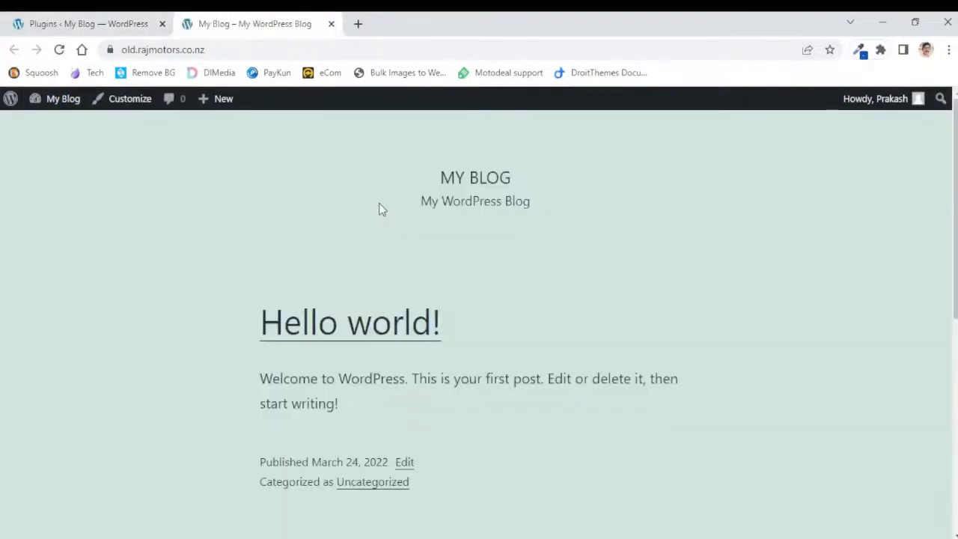
pyautogui.scroll(-1, 606, 252)
pyautogui.scroll(-5, 608, 256)
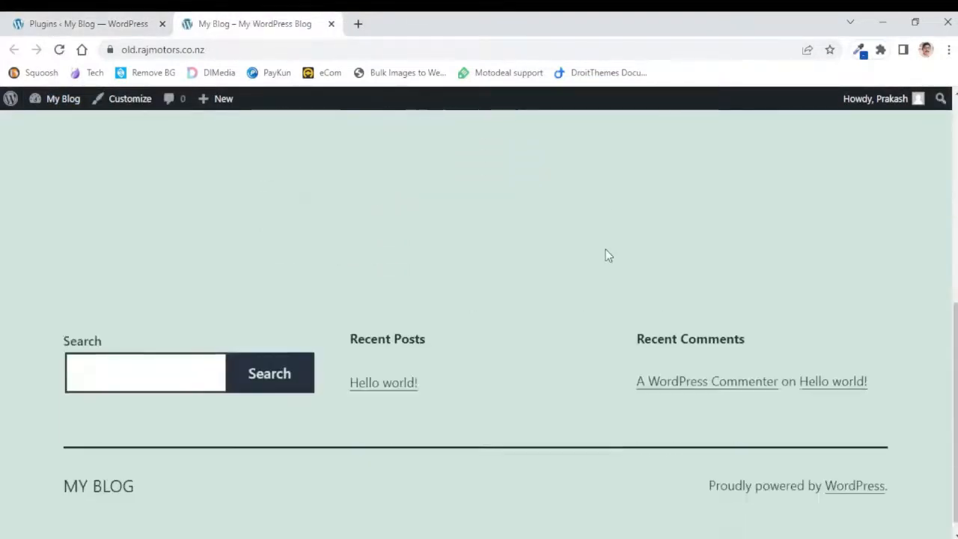
pyautogui.scroll(6, 606, 254)
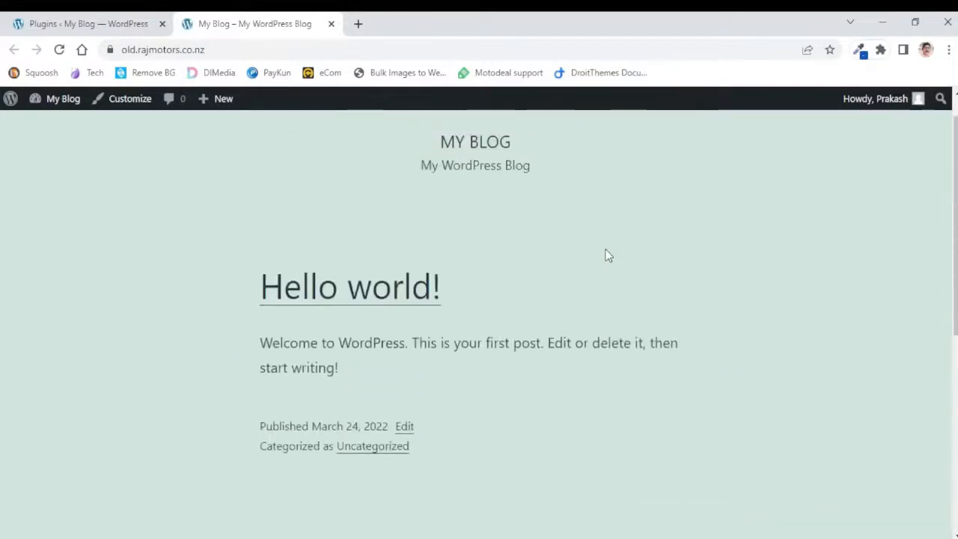
# Back in the new site's admin, search for "all in one" plugins, then install and activate All-in-One WP Migration
pyautogui.click(39, 29)
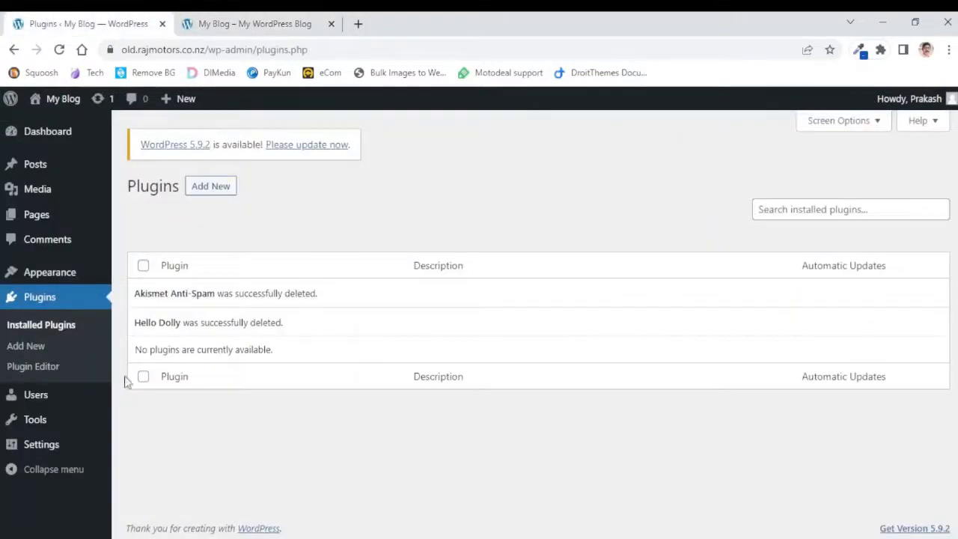
pyautogui.click(27, 347)
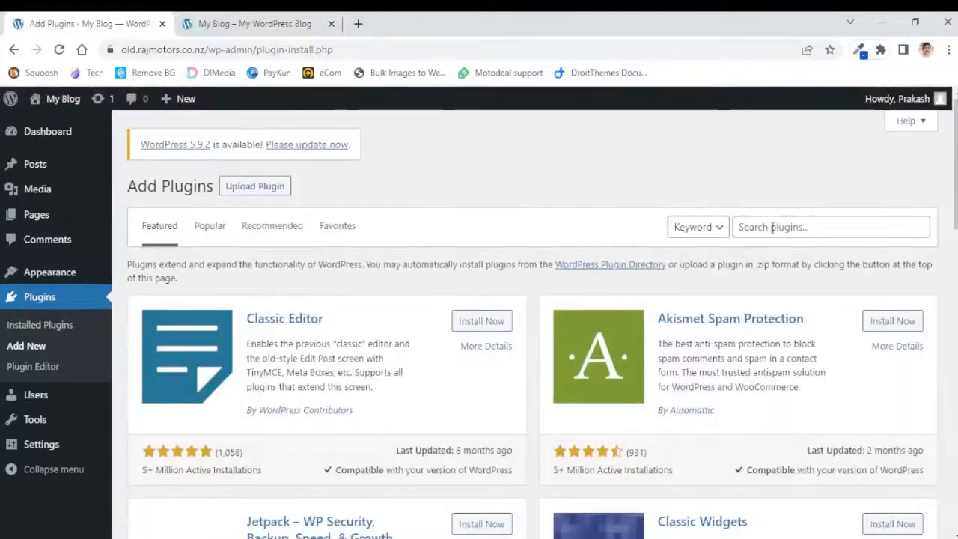
pyautogui.click(773, 228)
pyautogui.write('a')
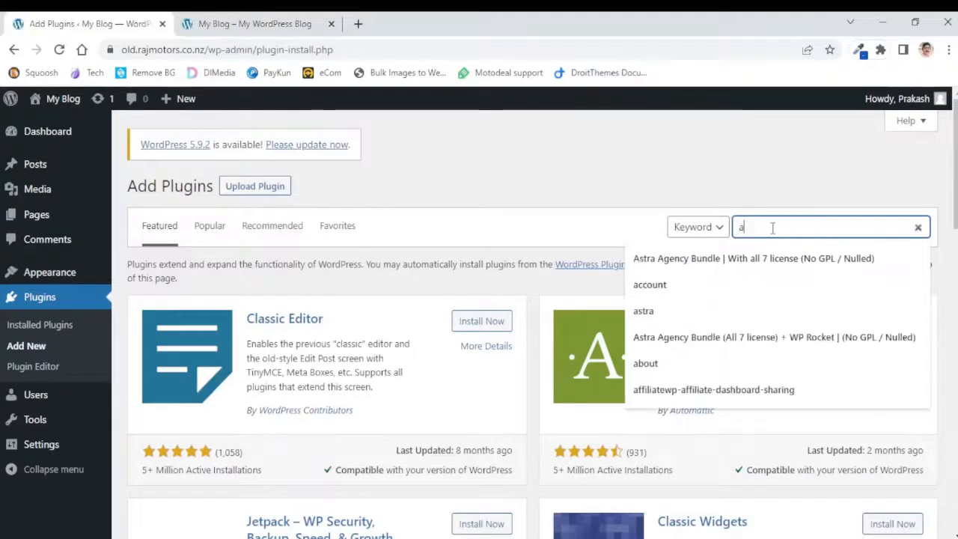
pyautogui.write('ll in o')
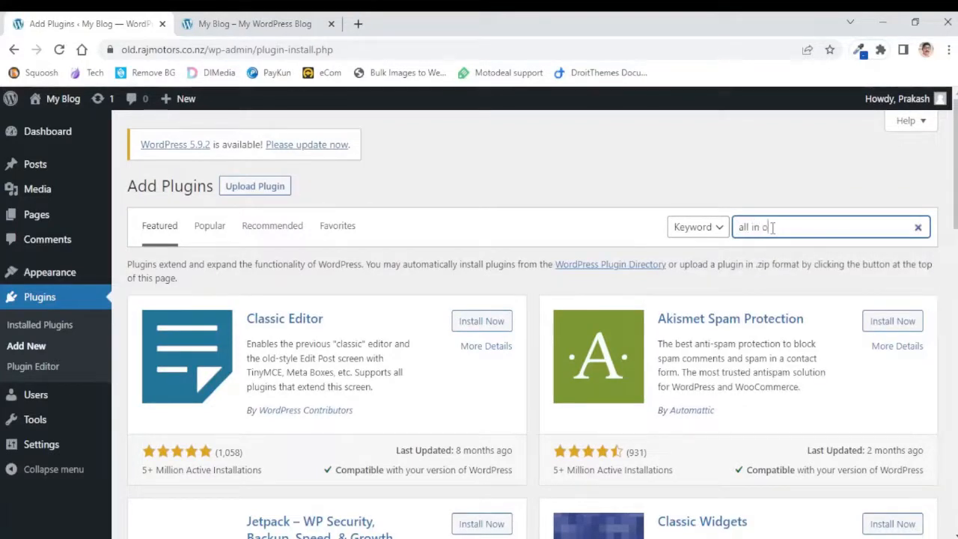
pyautogui.write('ne')
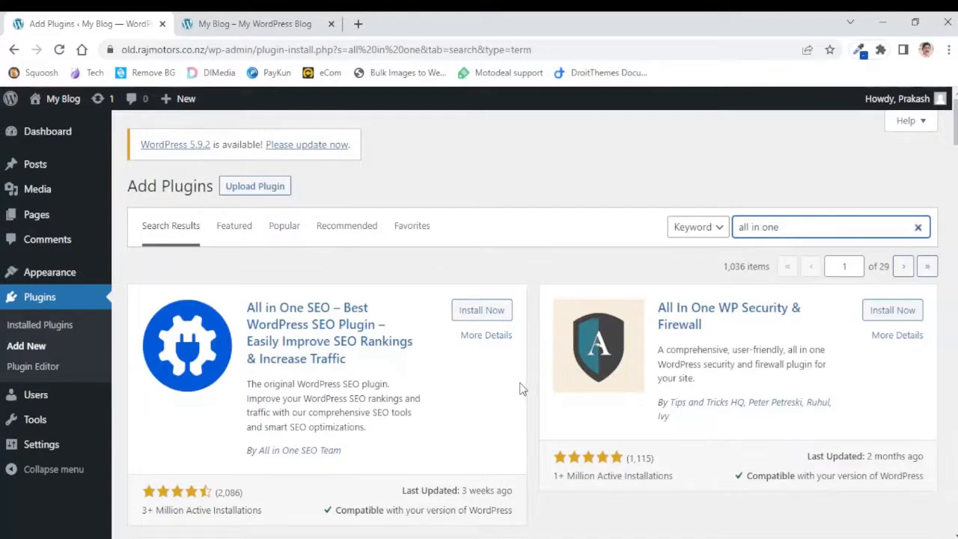
pyautogui.scroll(-3, 520, 387)
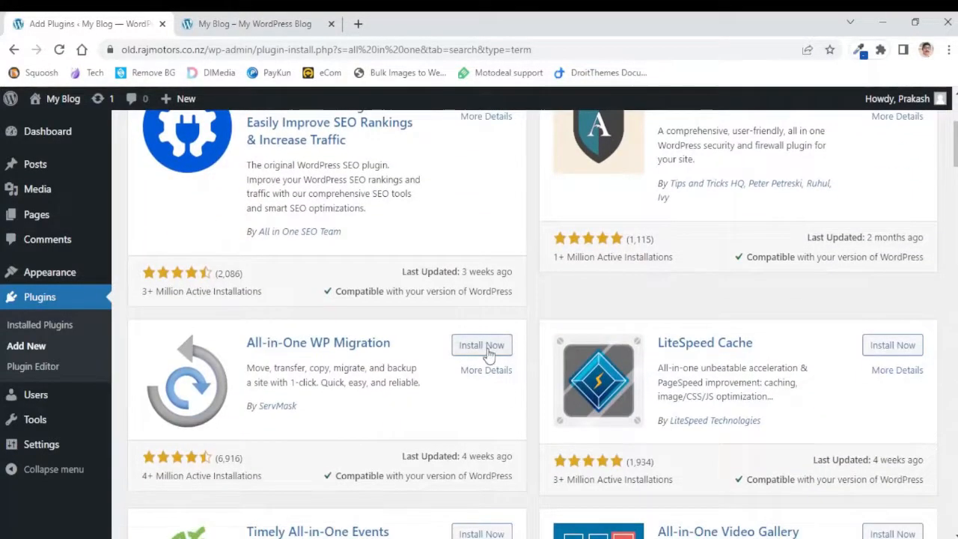
pyautogui.click(485, 352)
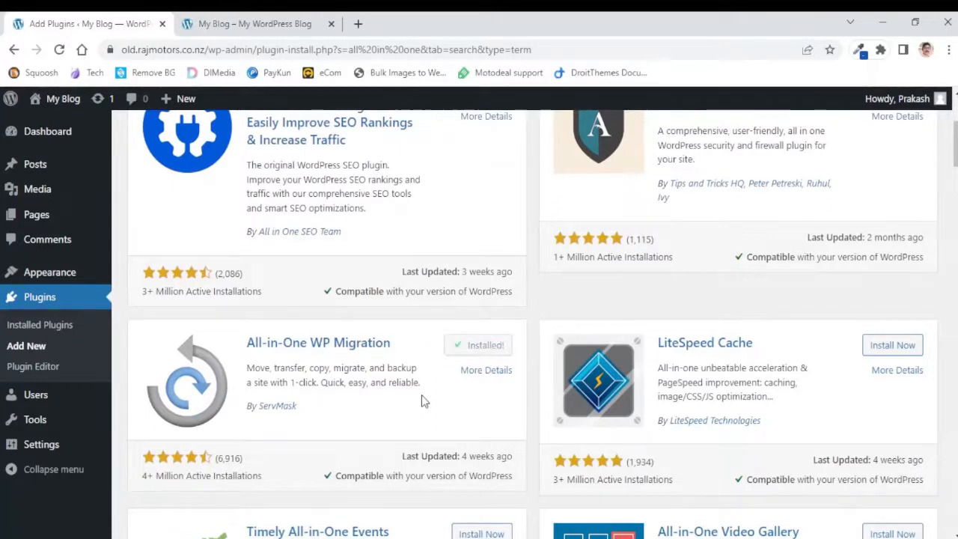
pyautogui.click(489, 349)
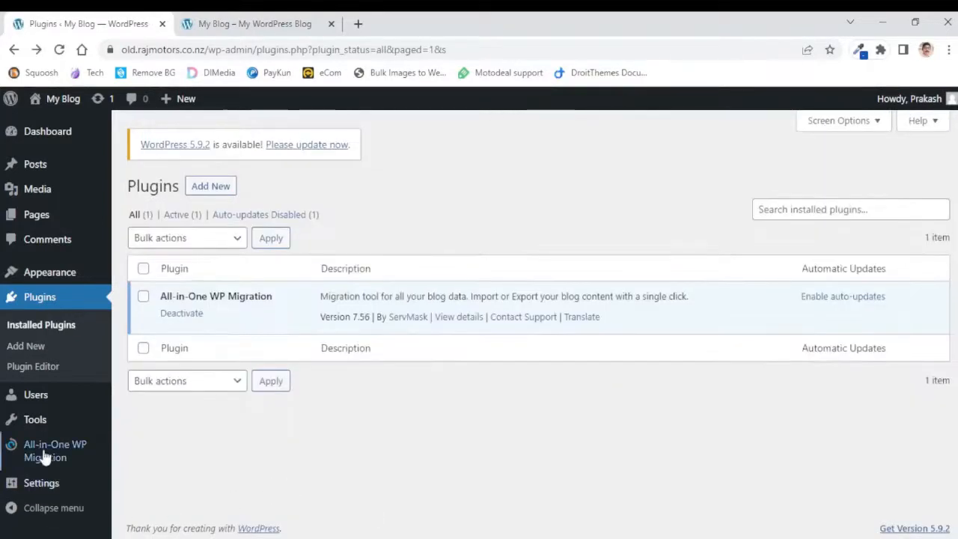
# Open the All-in-One WP Migration Import page and follow its Get Unlimited link
pyautogui.moveTo(42, 454)
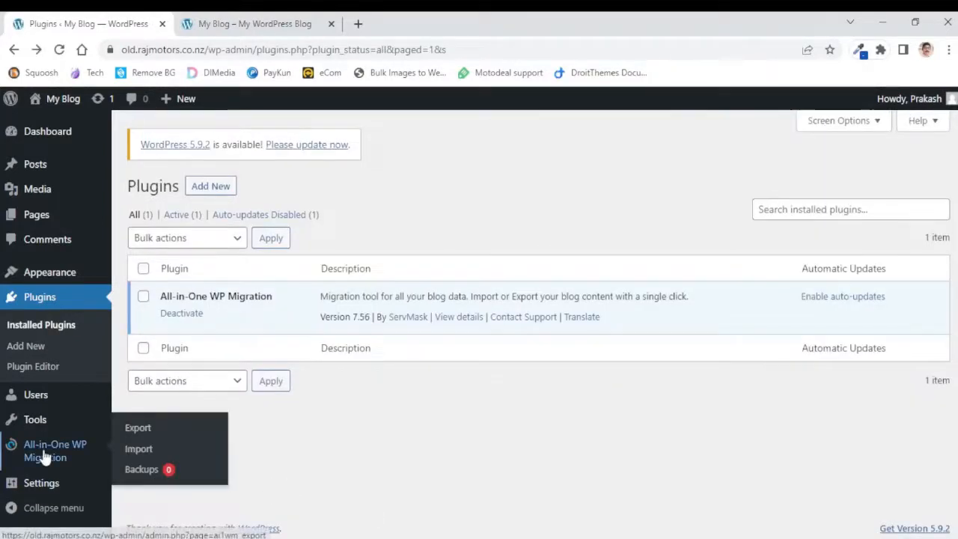
pyautogui.click(139, 450)
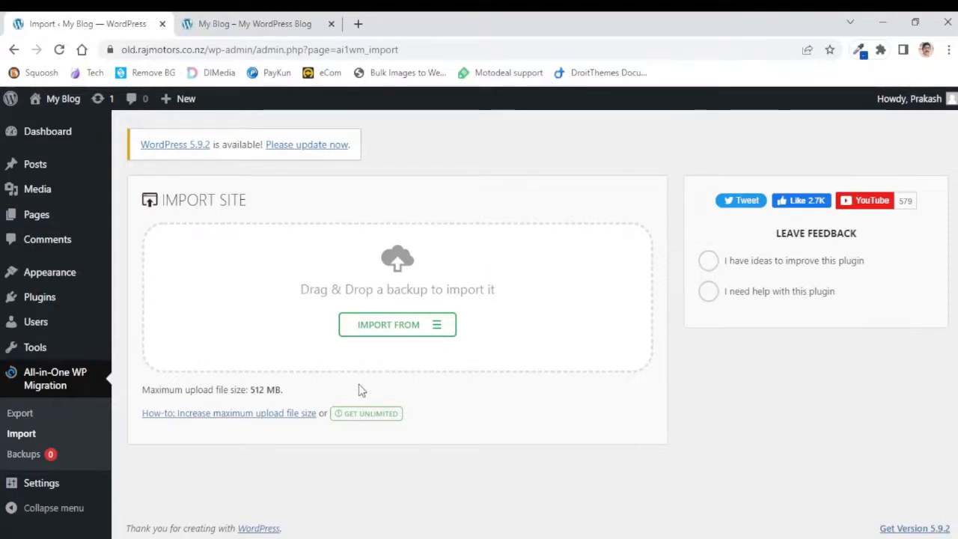
pyautogui.click(364, 423)
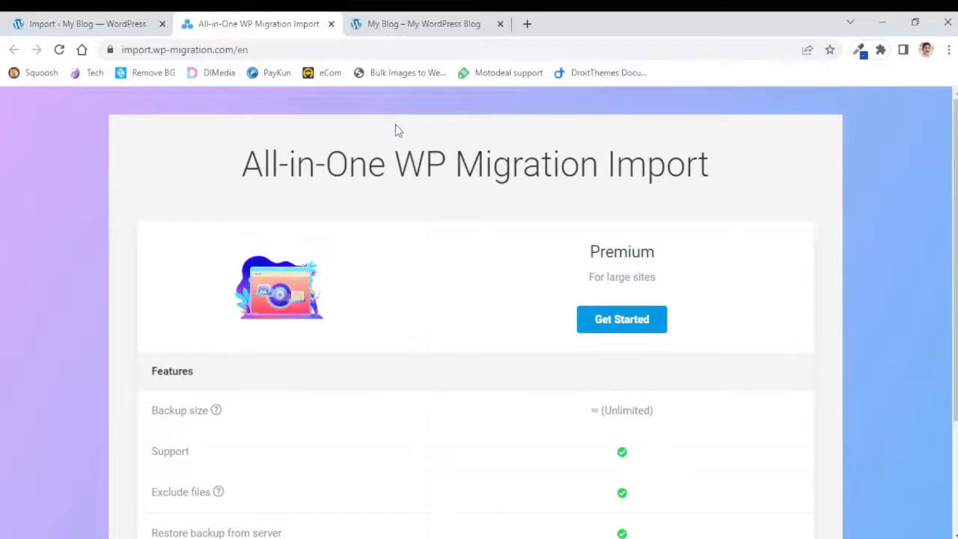
# Browse the Unlimited Extension offer pages, then return to the Import page and highlight its maximum upload file size
pyautogui.scroll(-3, 407, 305)
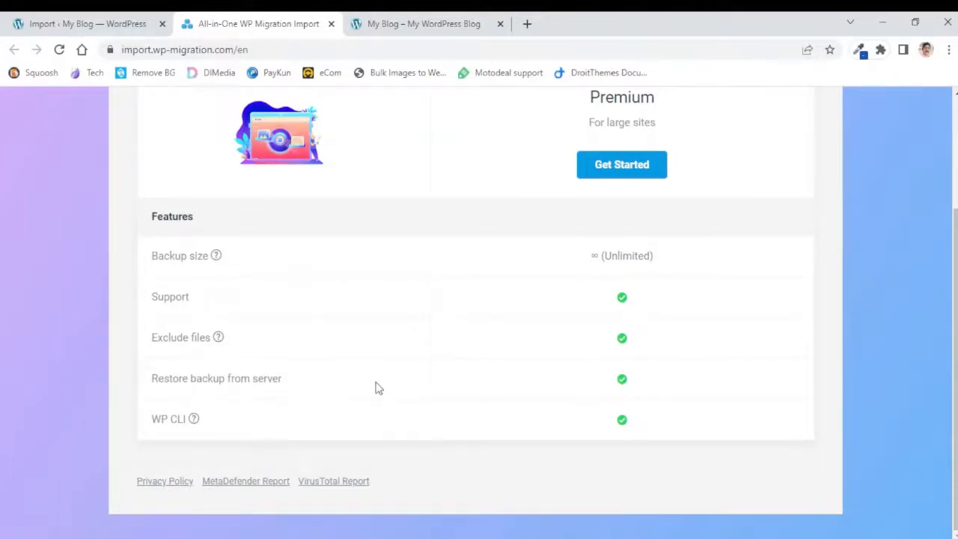
pyautogui.scroll(2, 386, 387)
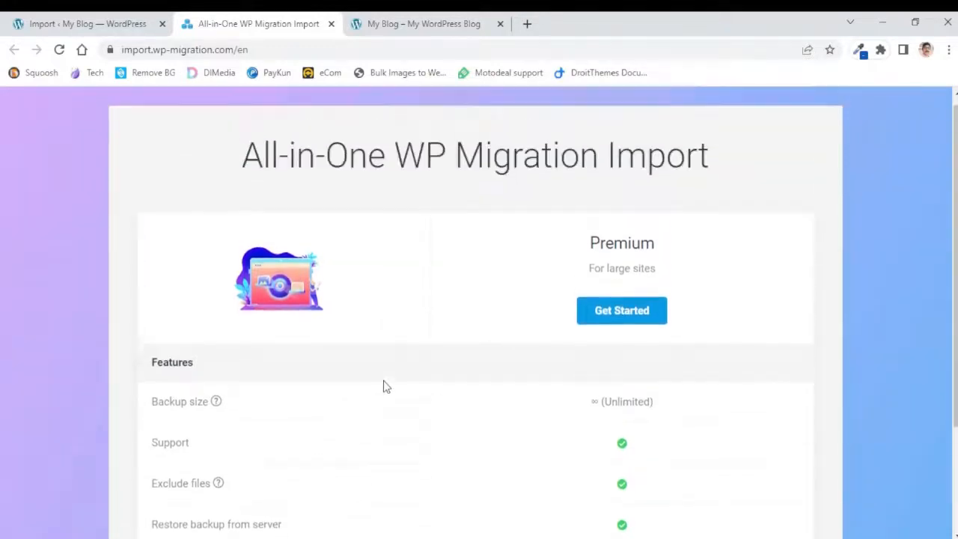
pyautogui.click(614, 318)
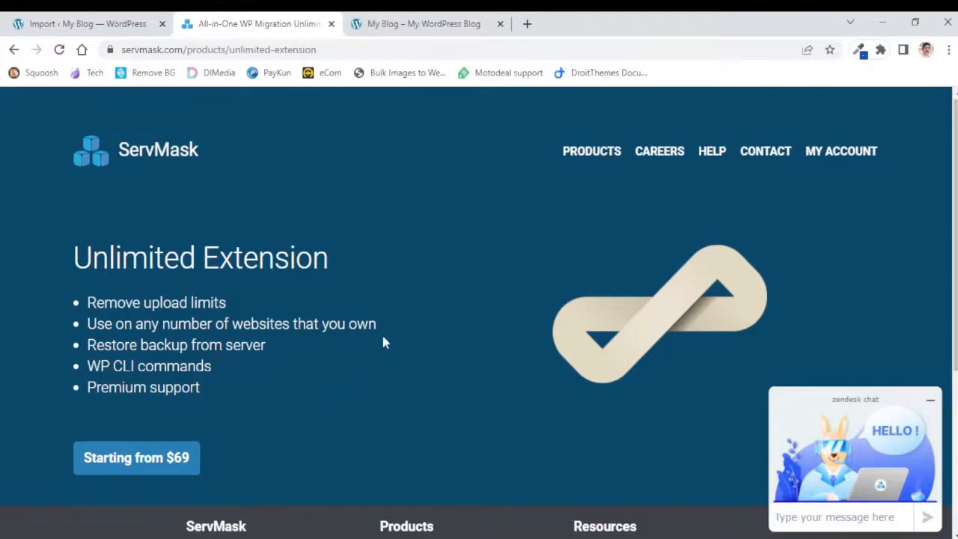
pyautogui.click(81, 24)
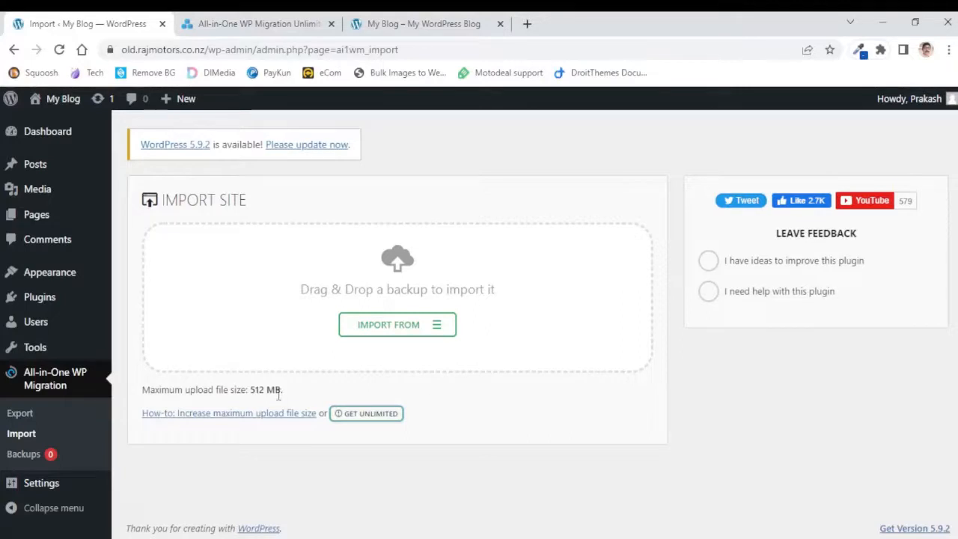
pyautogui.moveTo(251, 390); pyautogui.dragTo(277, 390)
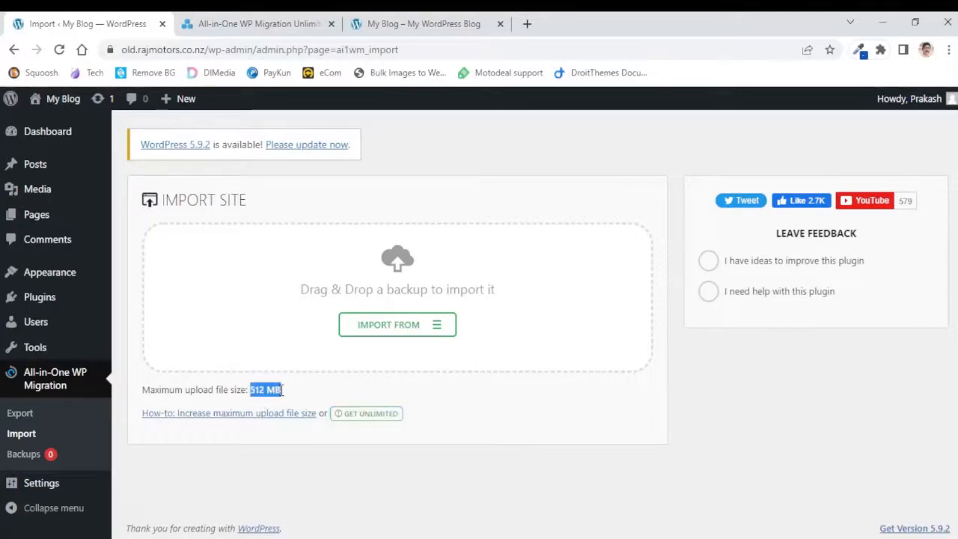
pyautogui.click(442, 404)
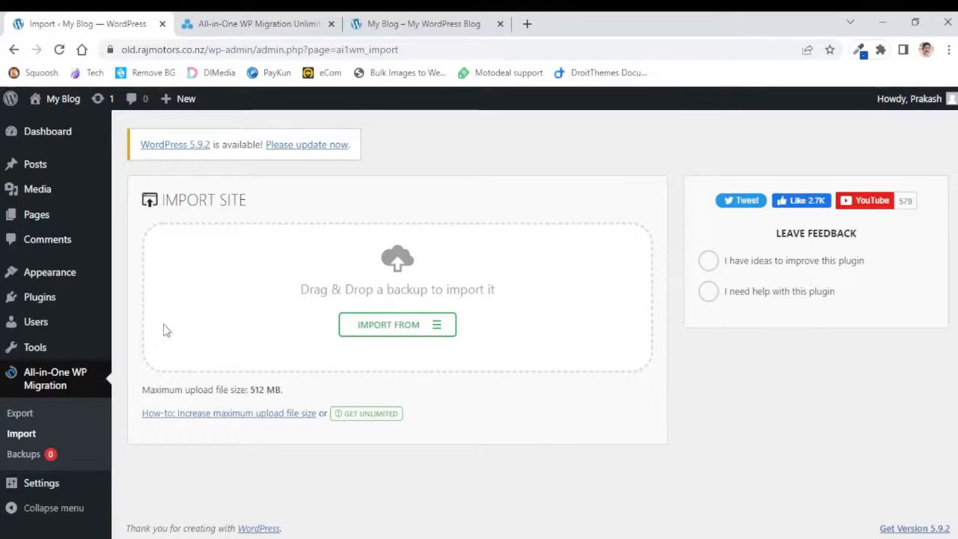
# Upload the all-in-one-wp-migration-unlimited-extension zip as a new plugin, install it and activate it
pyautogui.moveTo(39, 303)
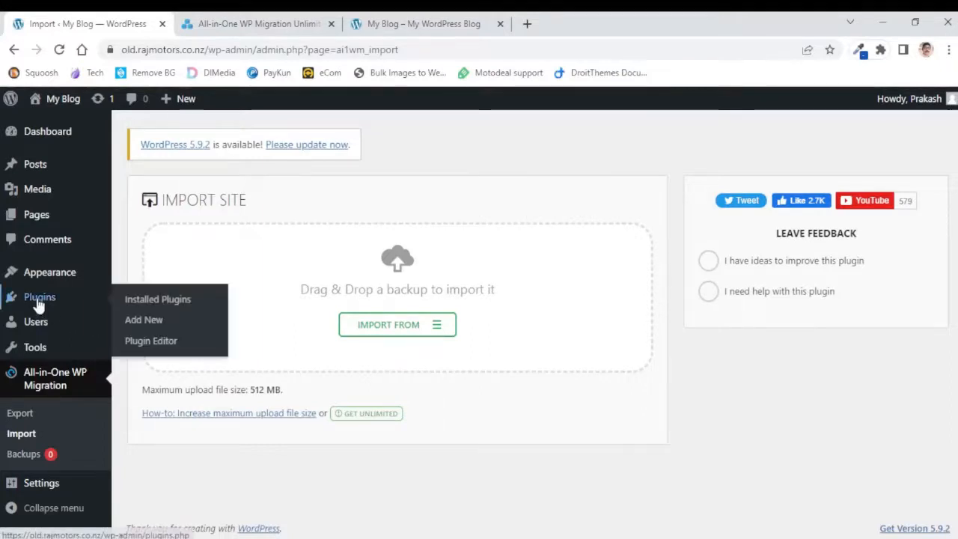
pyautogui.click(136, 328)
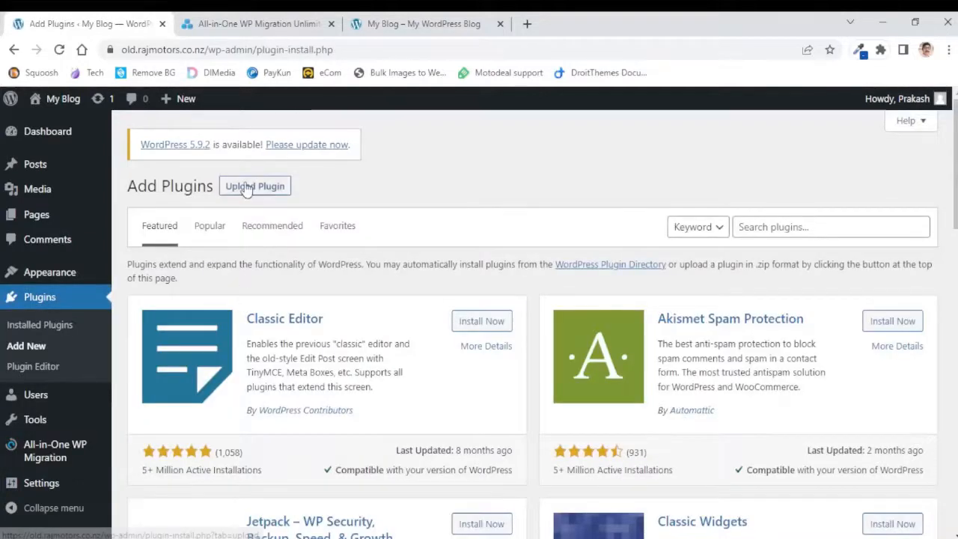
pyautogui.click(246, 189)
pyautogui.click(440, 317)
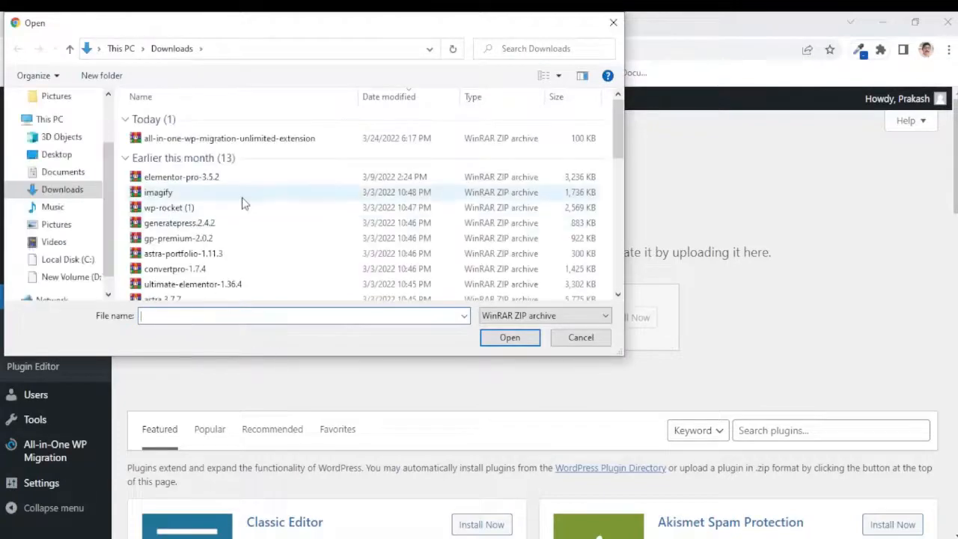
pyautogui.doubleClick(185, 140)
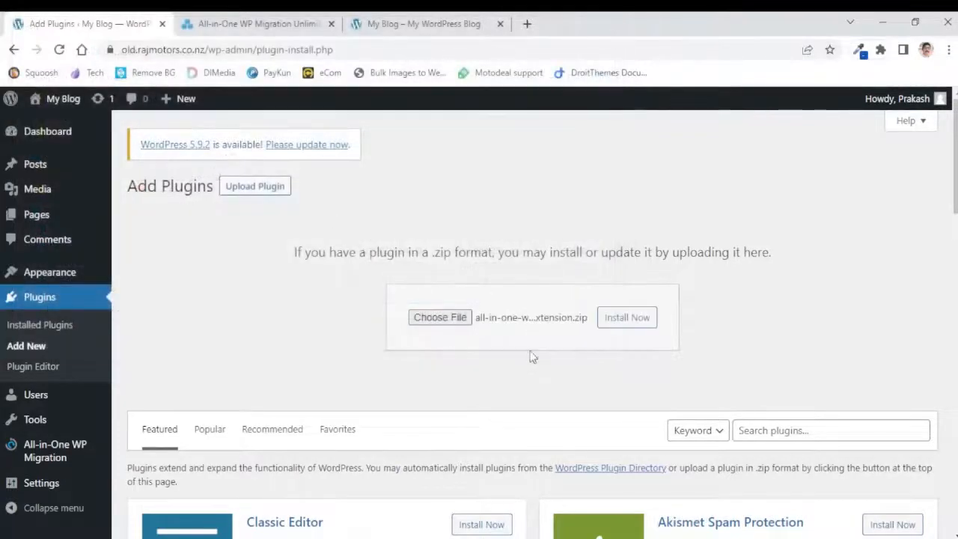
pyautogui.click(622, 322)
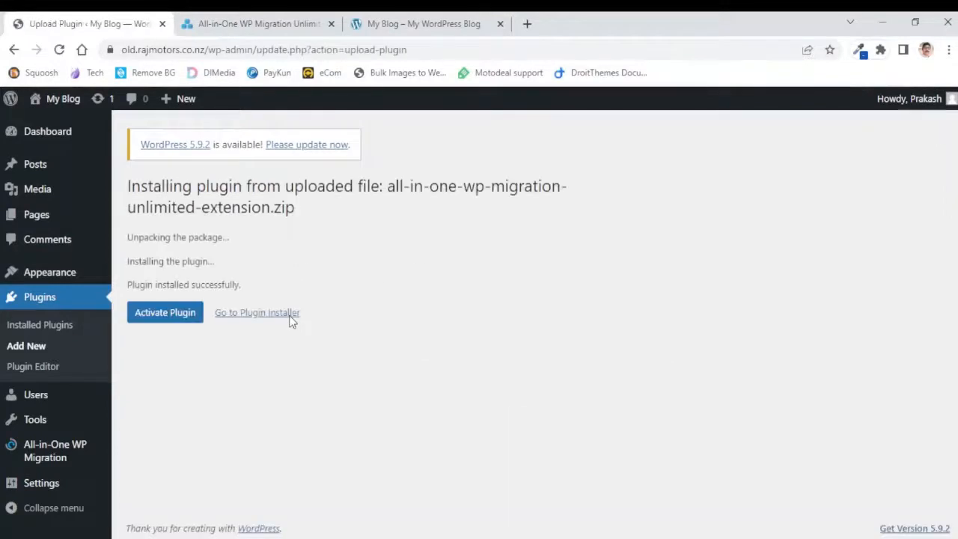
pyautogui.click(184, 315)
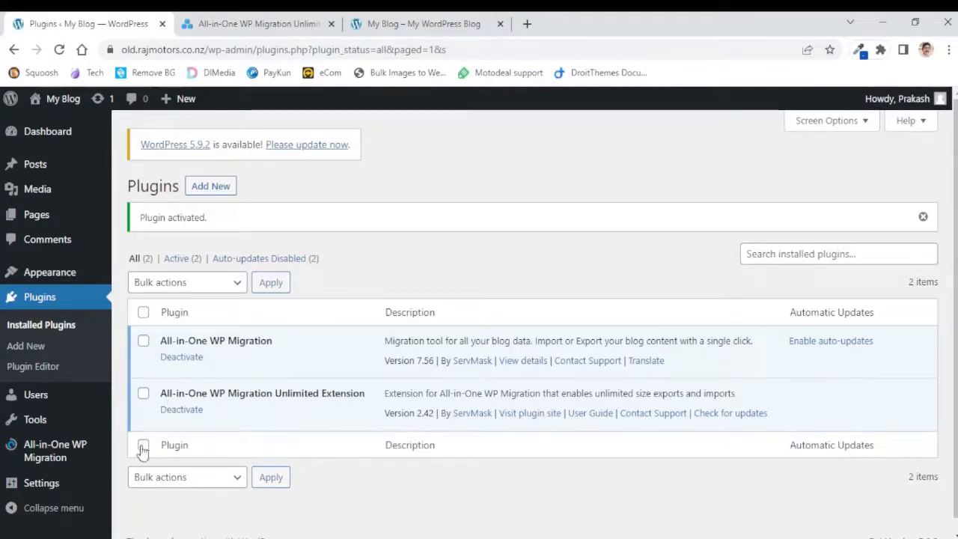
# Reopen the Import page and check its maximum upload file size
pyautogui.moveTo(47, 451)
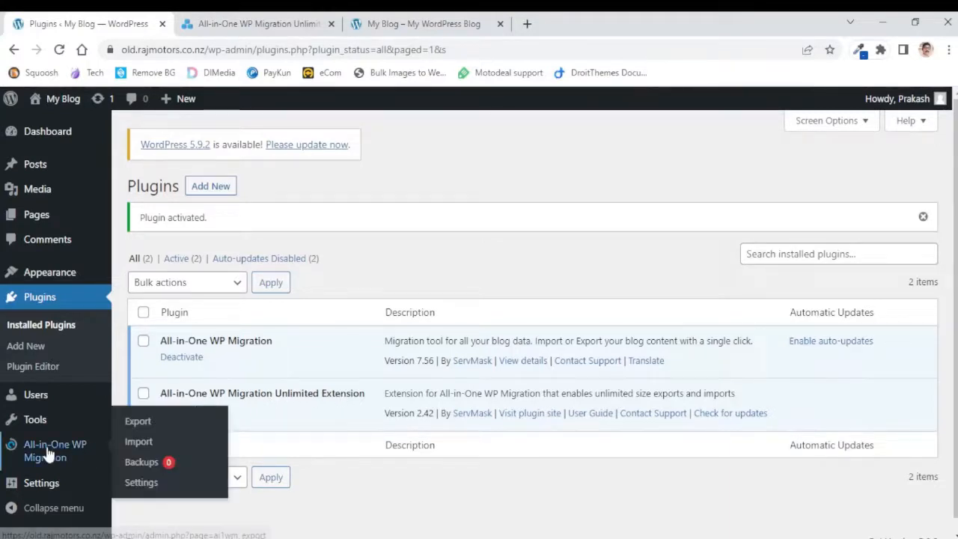
pyautogui.click(118, 448)
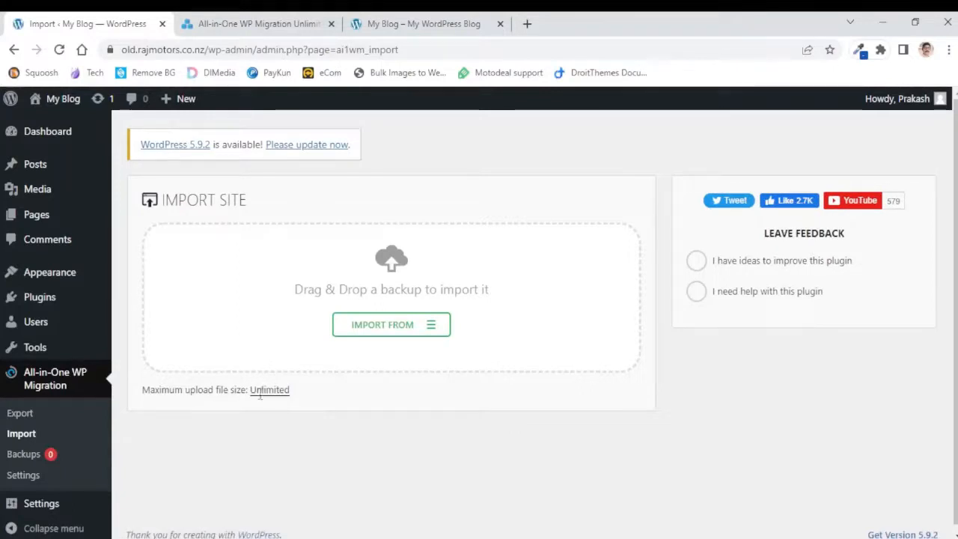
pyautogui.moveTo(302, 394); pyautogui.dragTo(252, 391)
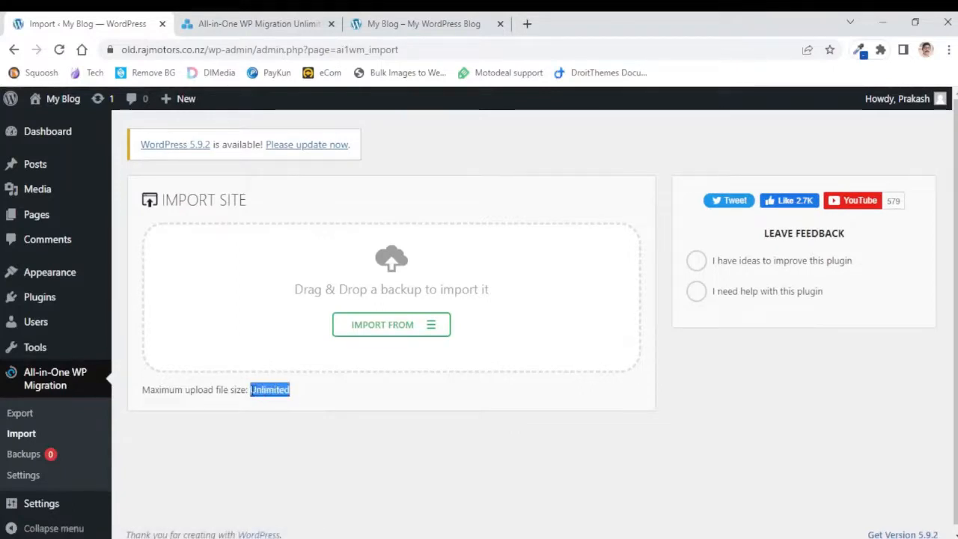
pyautogui.click(354, 402)
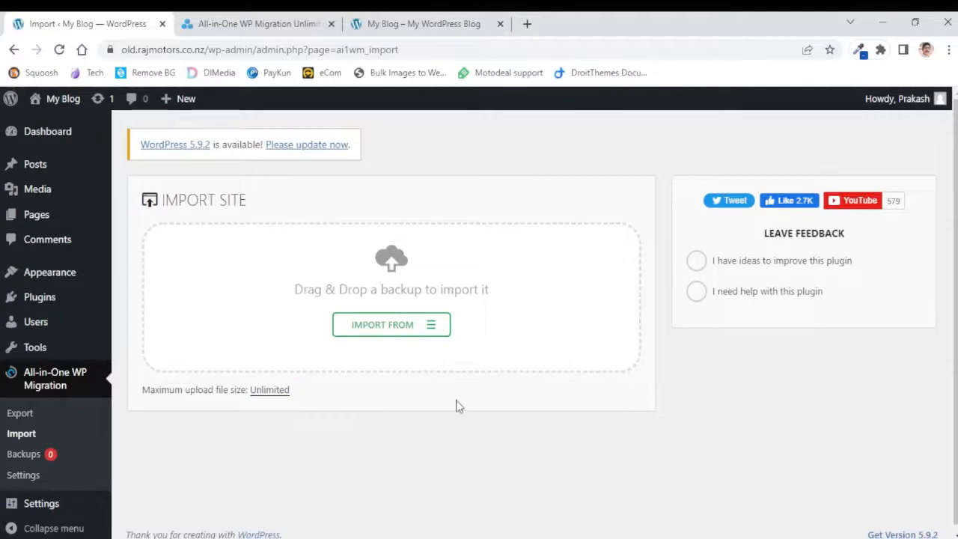
pyautogui.click(387, 333)
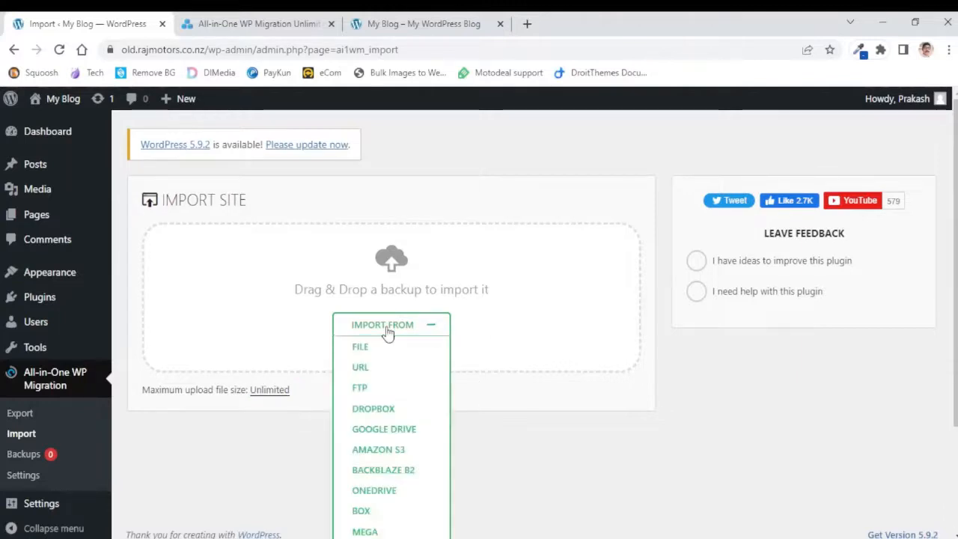
pyautogui.click(367, 349)
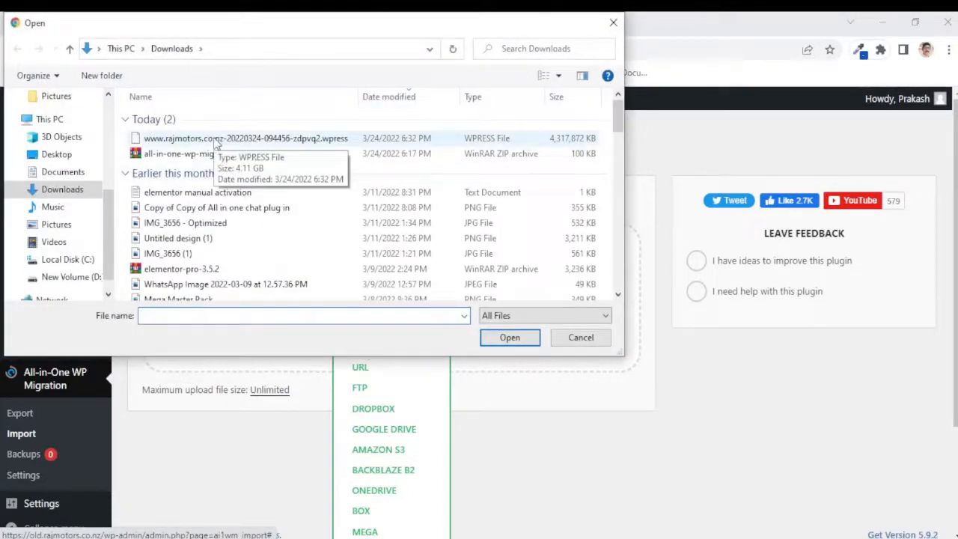
pyautogui.click(215, 141)
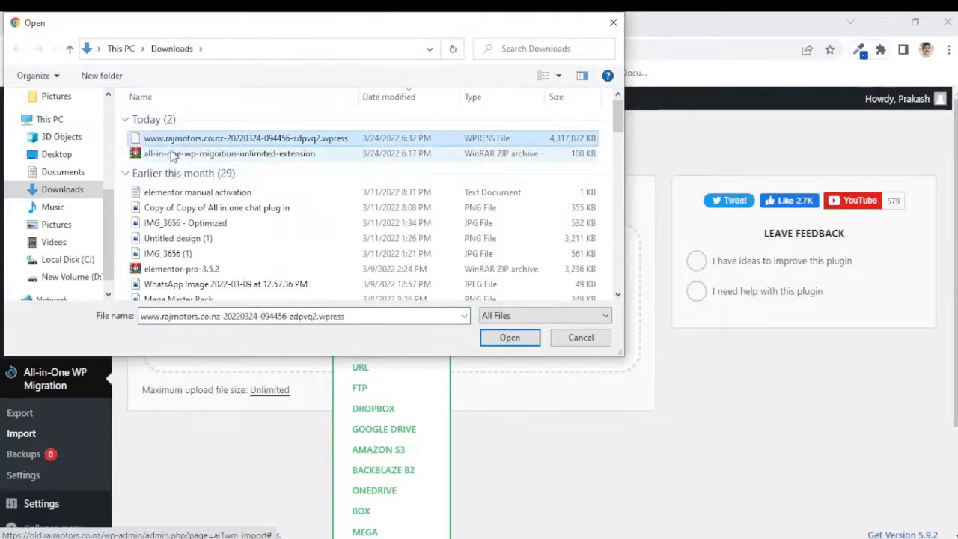
pyautogui.click(508, 338)
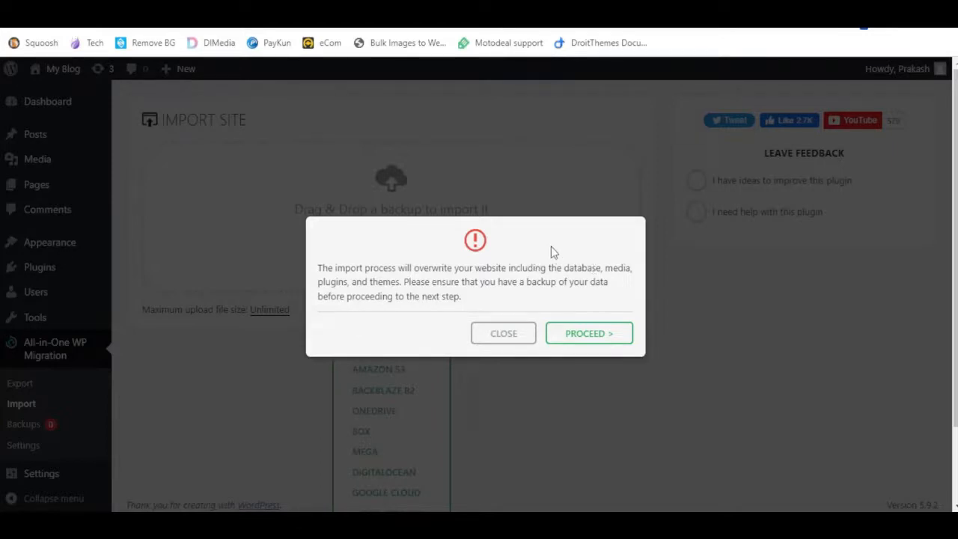
pyautogui.click(581, 340)
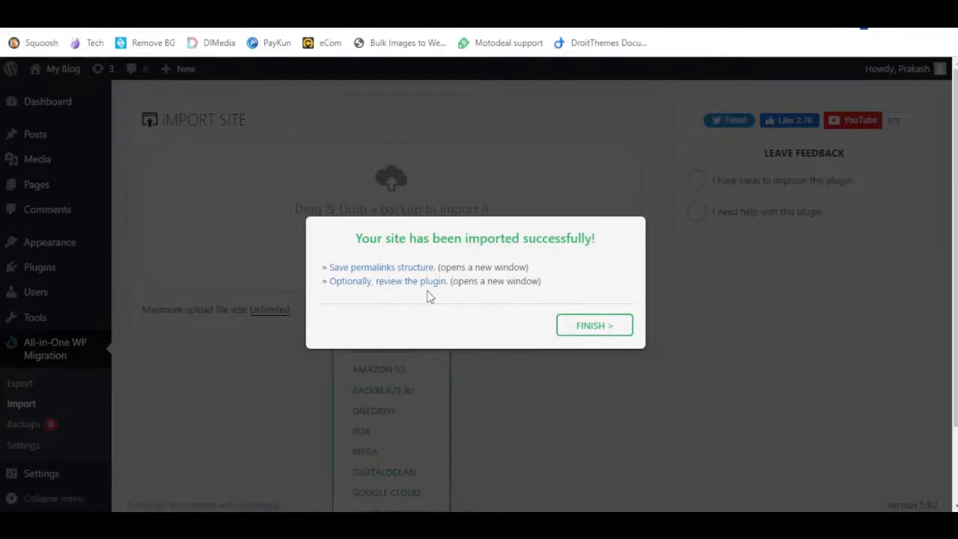
pyautogui.click(579, 326)
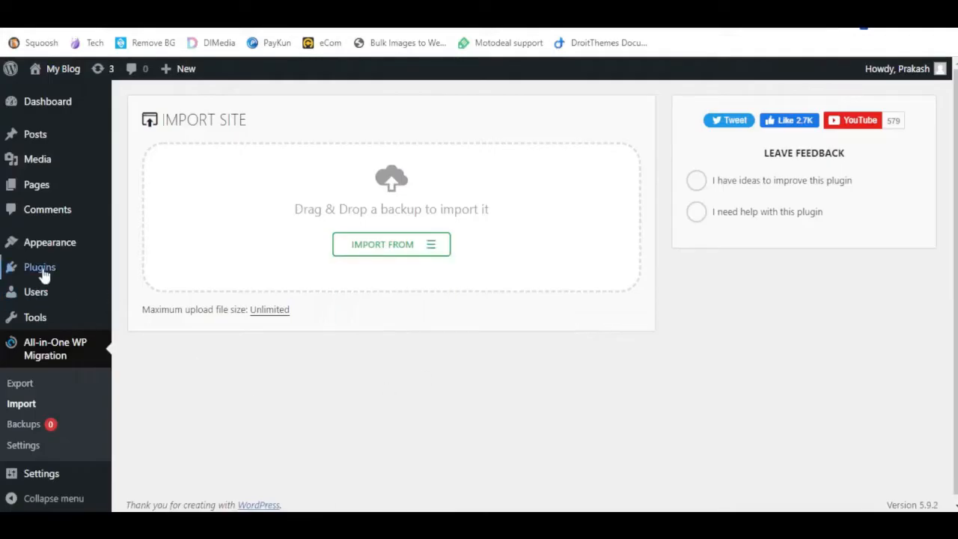
# Open Plugins and run the required WordPress database update
pyautogui.moveTo(42, 274)
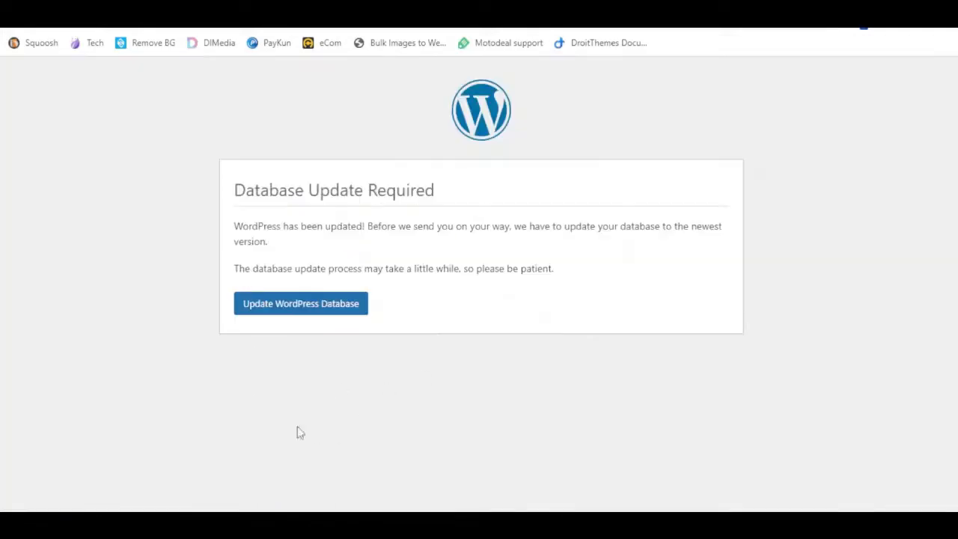
pyautogui.click(307, 313)
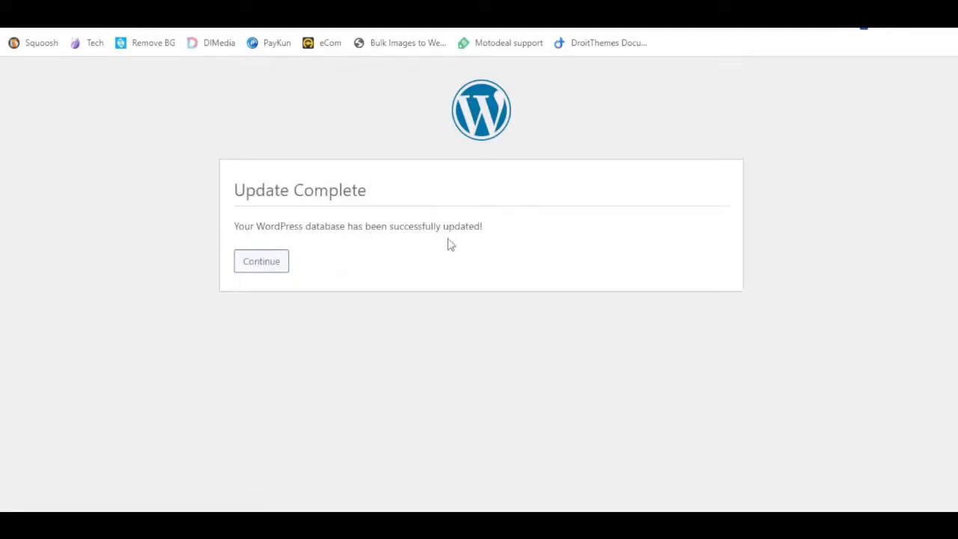
# Continue to the WordPress login page and sign in with the saved username and password
pyautogui.click(268, 273)
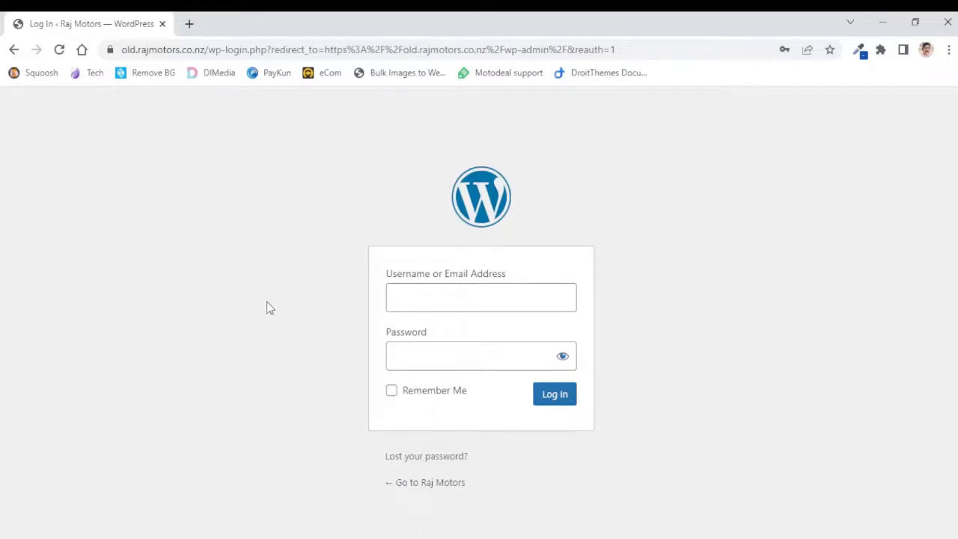
pyautogui.click(410, 299)
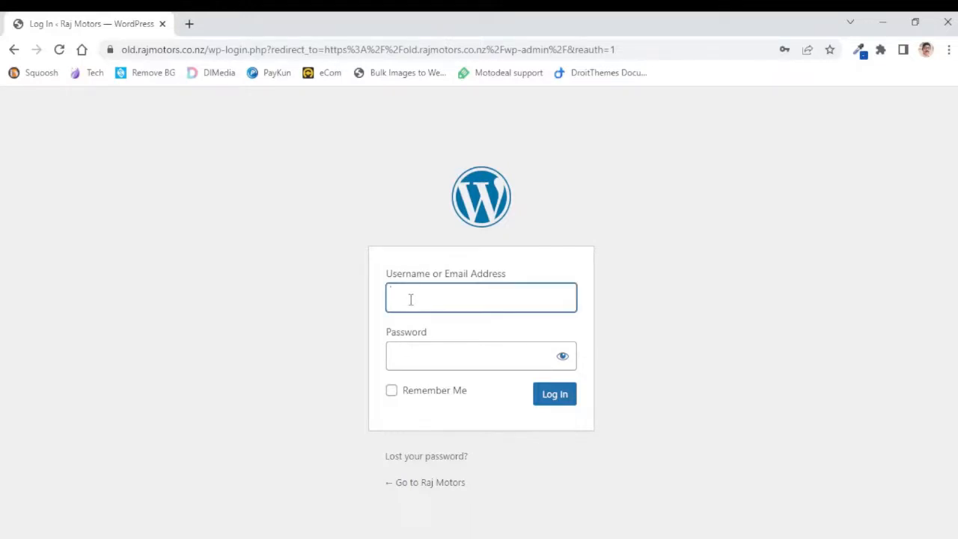
pyautogui.click(432, 339)
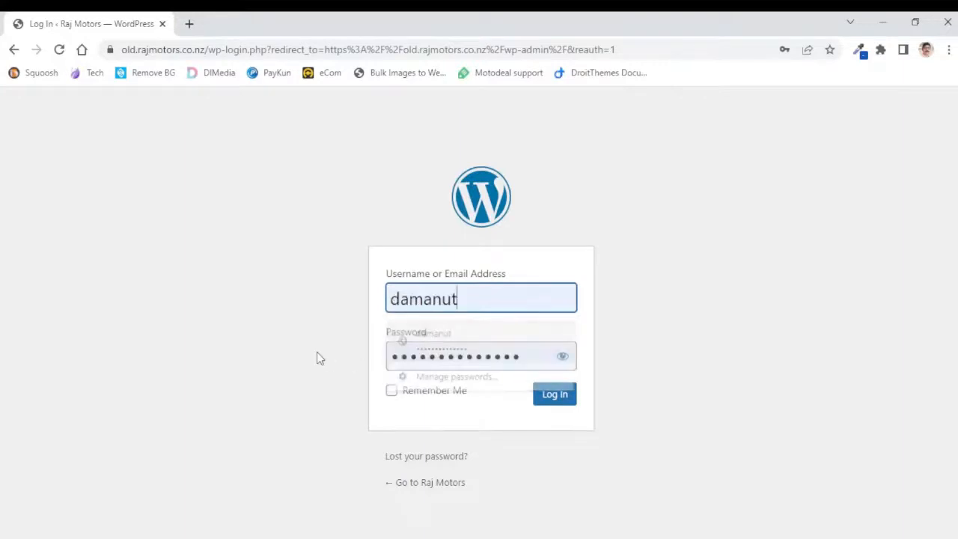
pyautogui.click(557, 397)
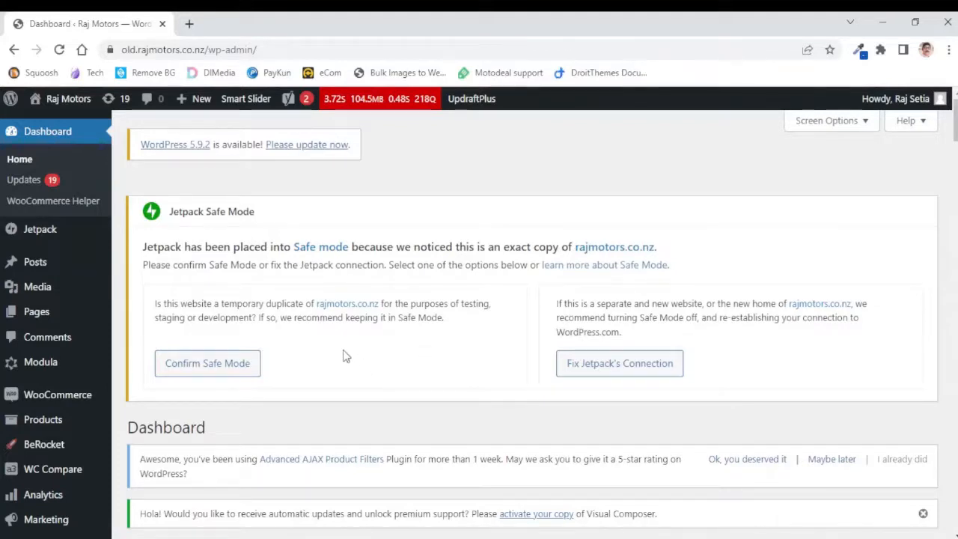
# Open the old.rajmotors.co.nz site's front end in a new tab from the admin bar
pyautogui.scroll(-4, 86, 303)
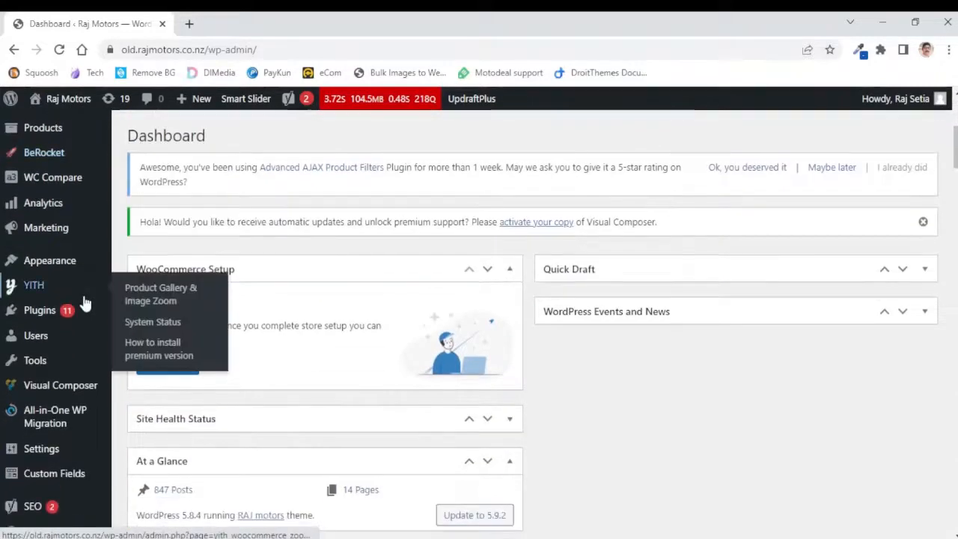
pyautogui.scroll(-2, 86, 303)
pyautogui.scroll(-2, 84, 303)
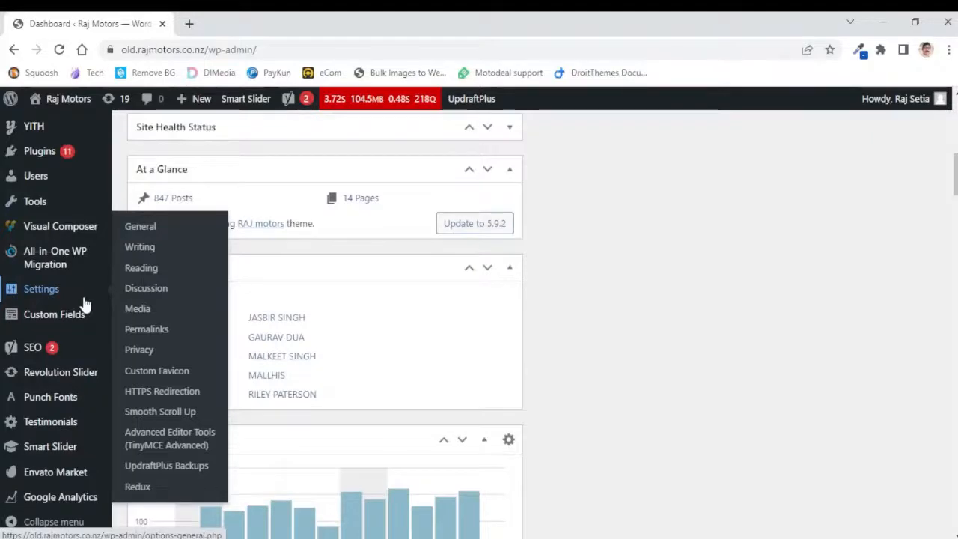
pyautogui.scroll(8, 84, 302)
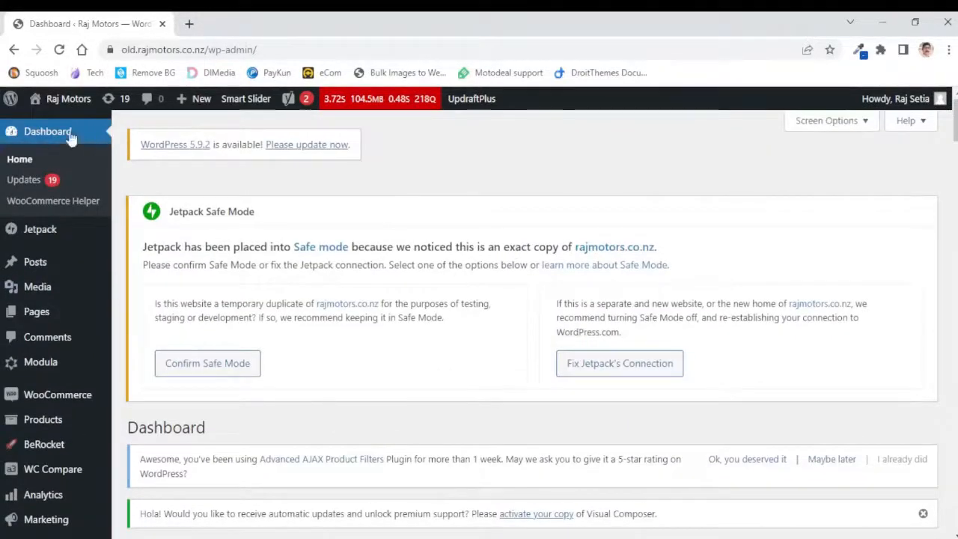
pyautogui.moveTo(64, 100)
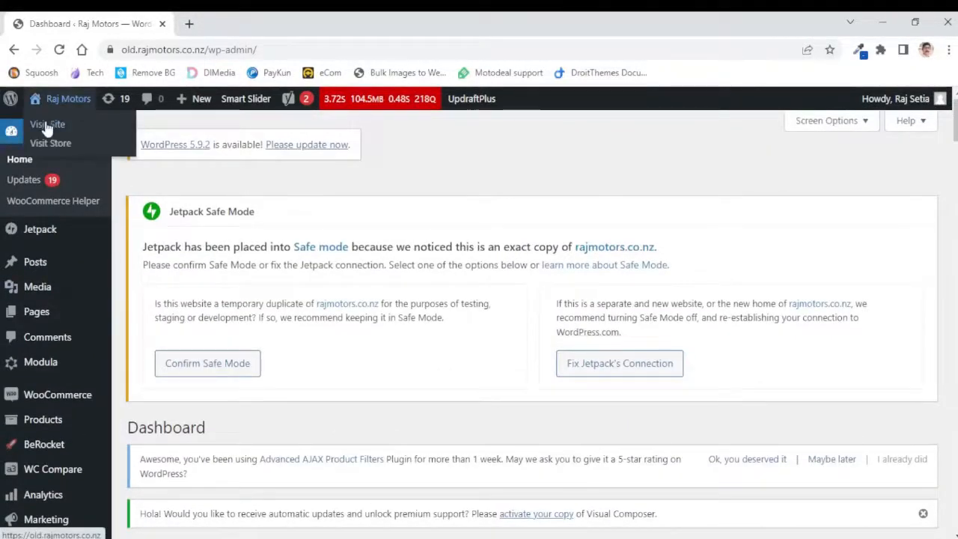
pyautogui.rightClick(69, 129)
pyautogui.press('Escape')
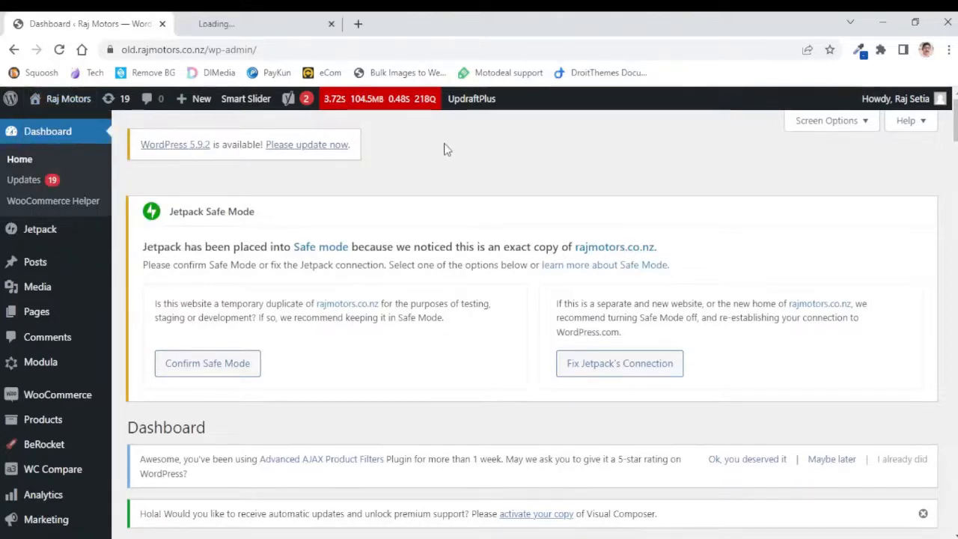
pyautogui.click(223, 30)
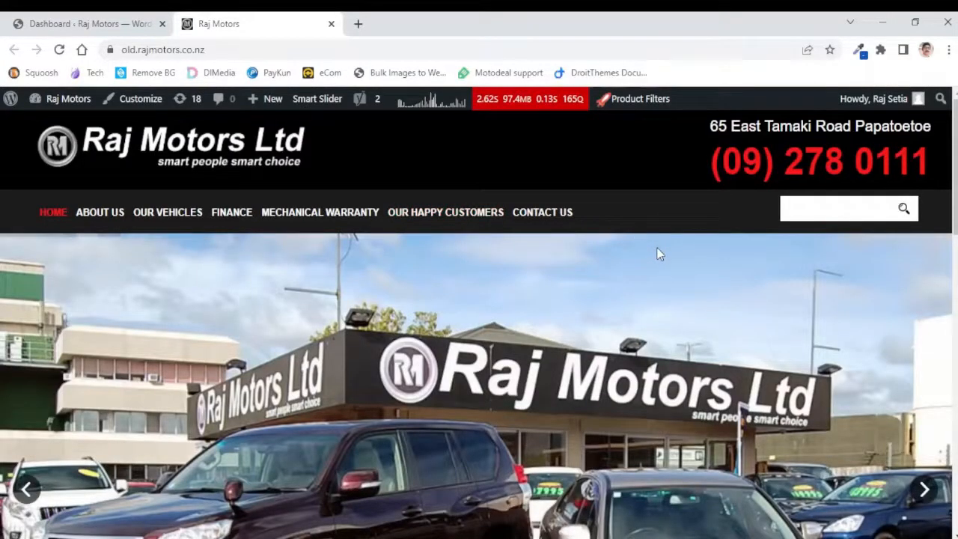
# Scroll through the old site's home page
pyautogui.scroll(-5, 657, 254)
pyautogui.scroll(-7, 657, 254)
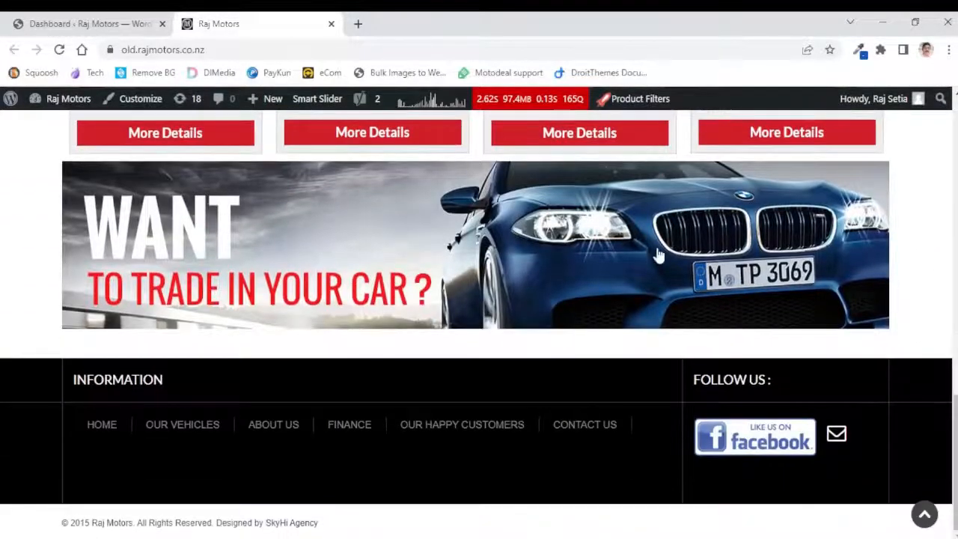
pyautogui.scroll(12, 657, 254)
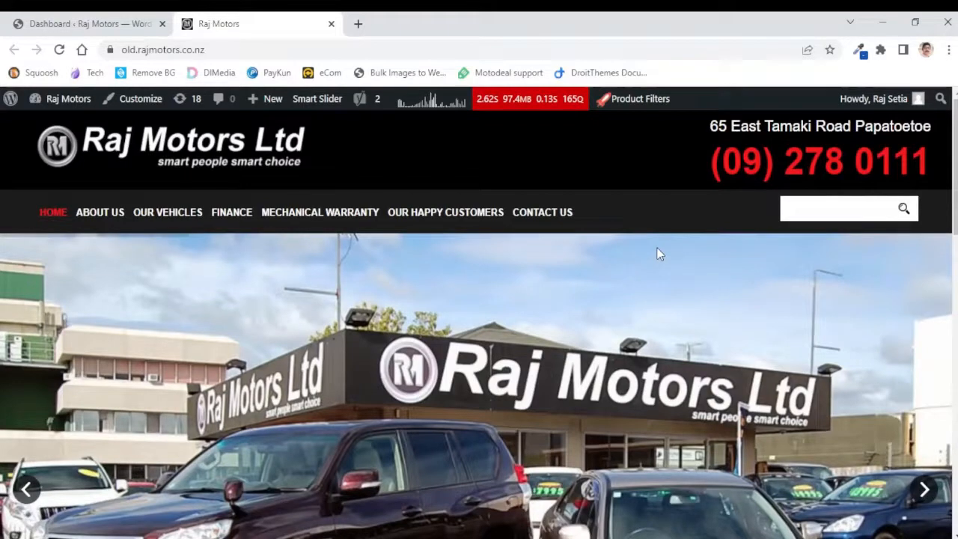
# Open rajmotors.co.nz in another new tab
pyautogui.click(358, 24)
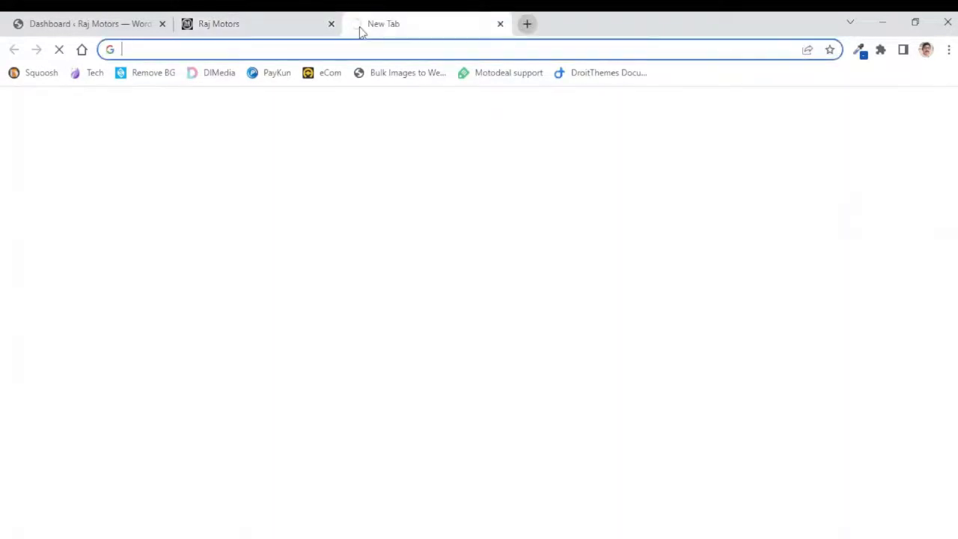
pyautogui.write('raj')
pyautogui.click(256, 46)
pyautogui.press('BackSpace')
pyautogui.press('BackSpace')
pyautogui.press('BackSpace')
pyautogui.press('BackSpace')
pyautogui.press('BackSpace')
pyautogui.press('BackSpace')
pyautogui.press('BackSpace')
pyautogui.press('BackSpace')
pyautogui.press('BackSpace')
pyautogui.press('Return')
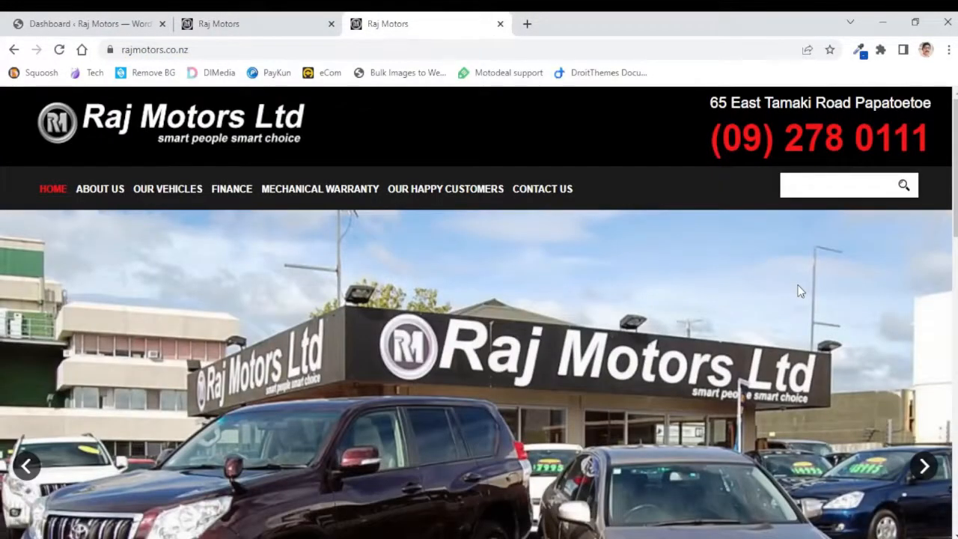
# Compare the home pages of the live rajmotors.co.nz site and the old site
pyautogui.scroll(-3, 636, 165)
pyautogui.scroll(-4, 637, 167)
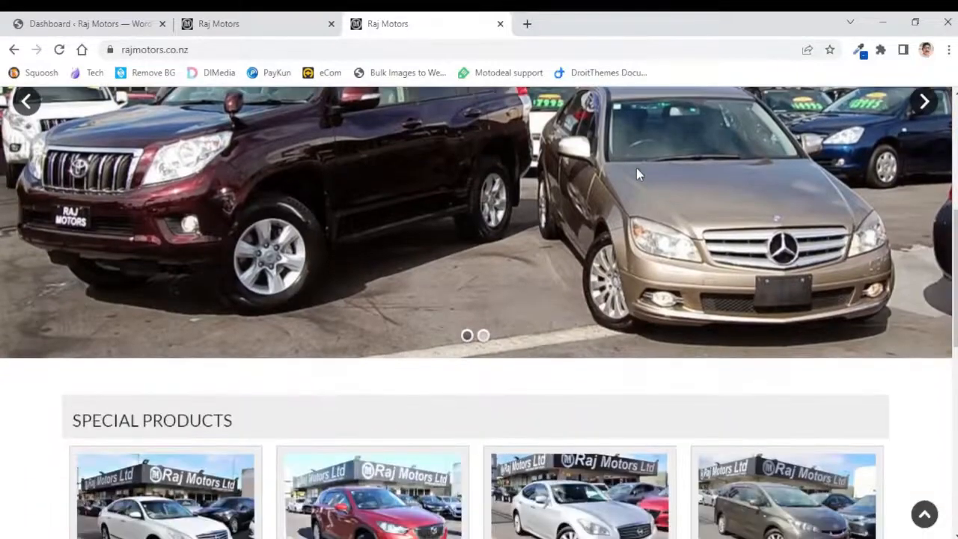
pyautogui.scroll(-5, 636, 175)
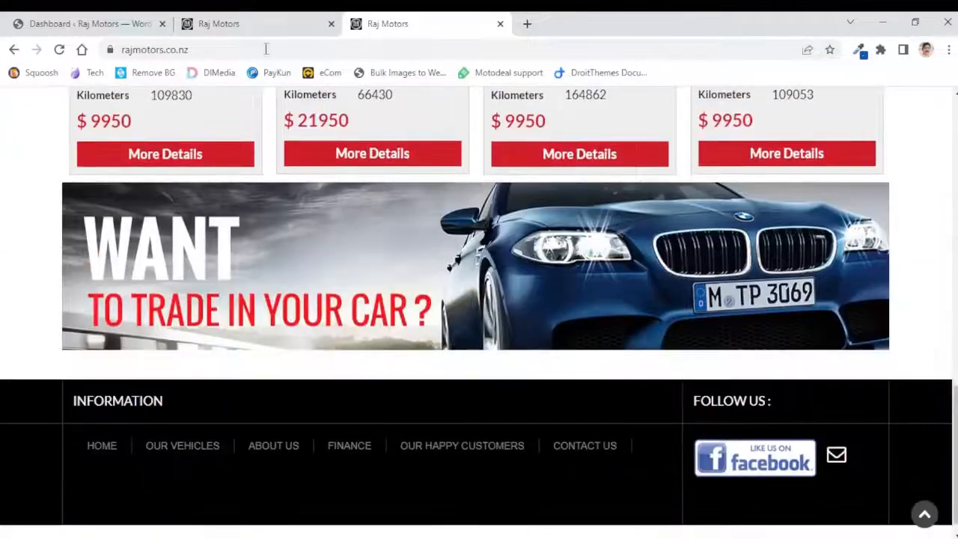
pyautogui.click(215, 27)
pyautogui.scroll(-5, 680, 319)
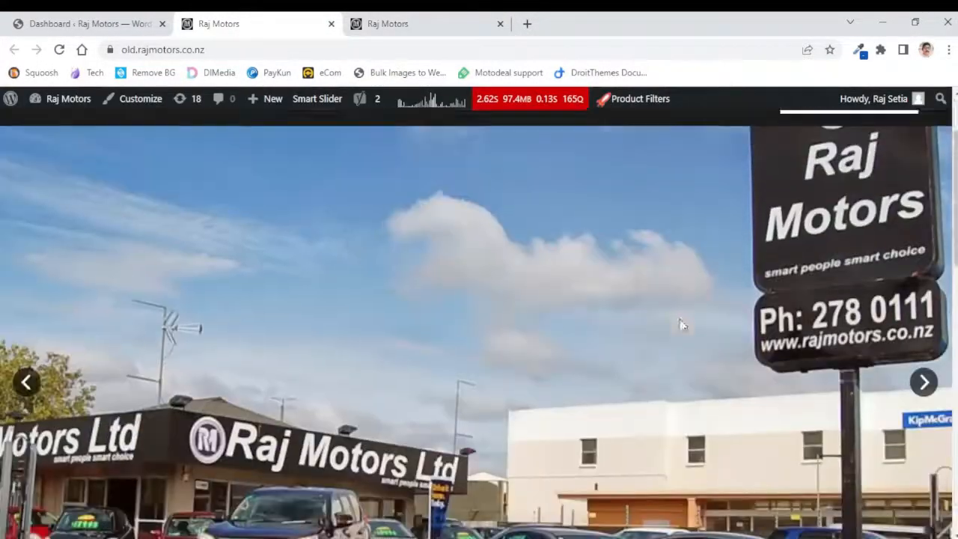
pyautogui.scroll(-5, 681, 323)
pyautogui.scroll(10, 681, 324)
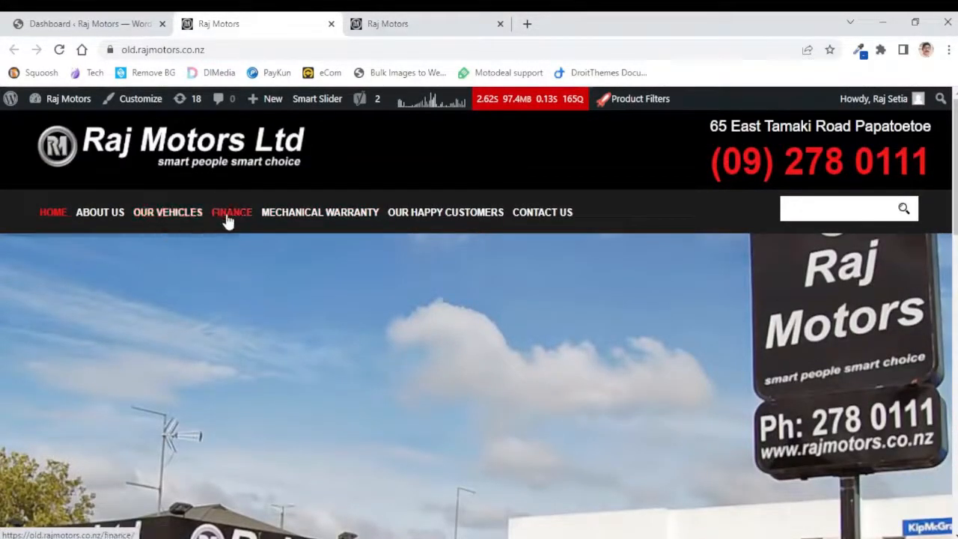
# Open the Mechanical Warranty page on both the old site and the live site
pyautogui.click(441, 216)
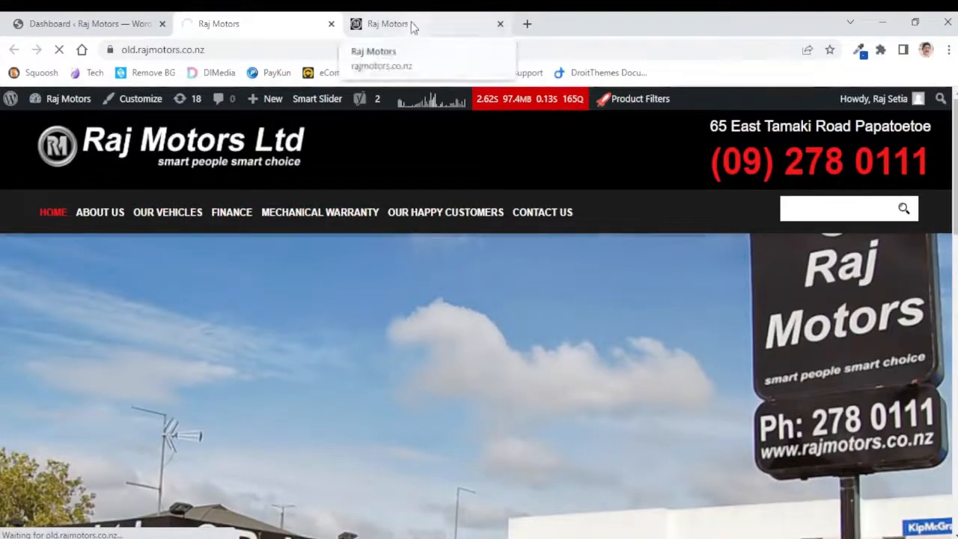
pyautogui.hotkey('ctrl', 'Tab')
pyautogui.scroll(15, 752, 173)
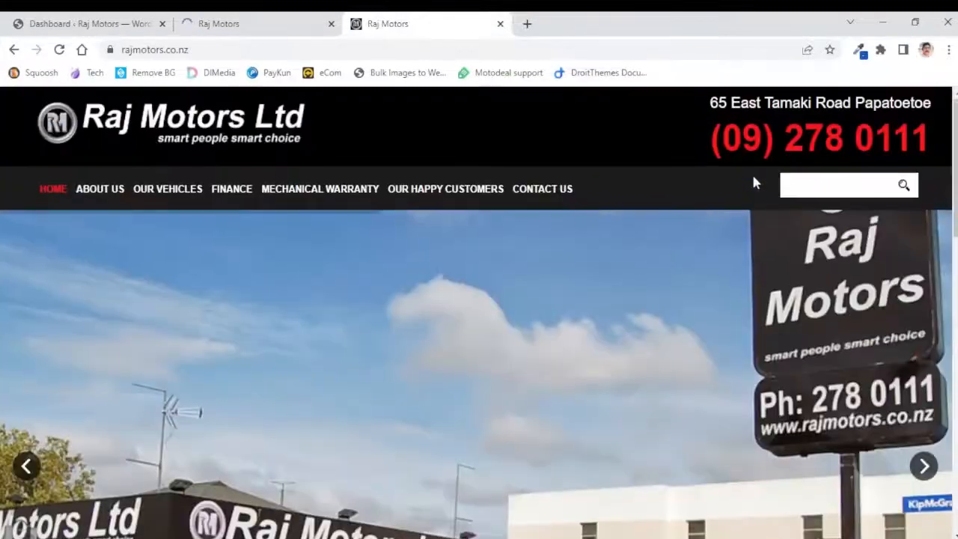
pyautogui.click(278, 192)
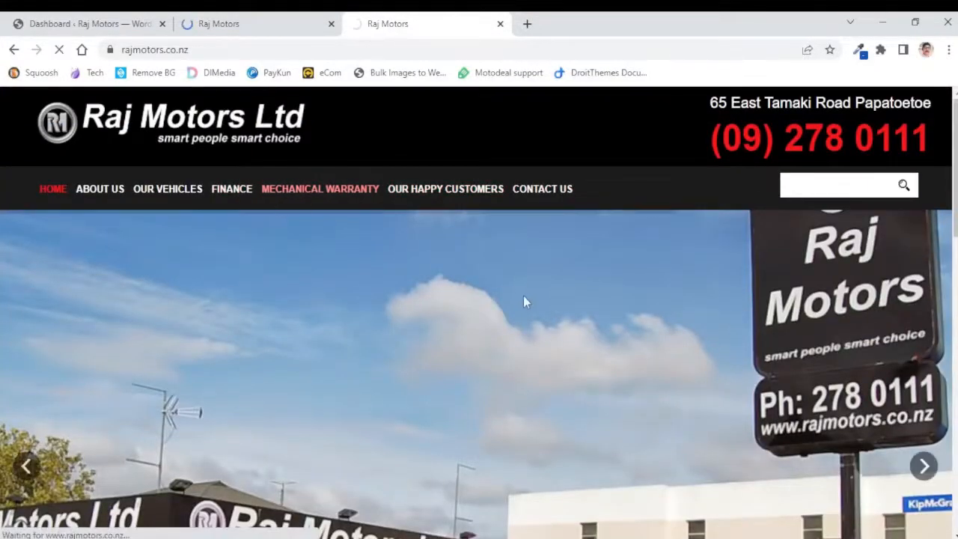
# Compare the Mechanical Warranty pages of the old and live sites
pyautogui.click(234, 27)
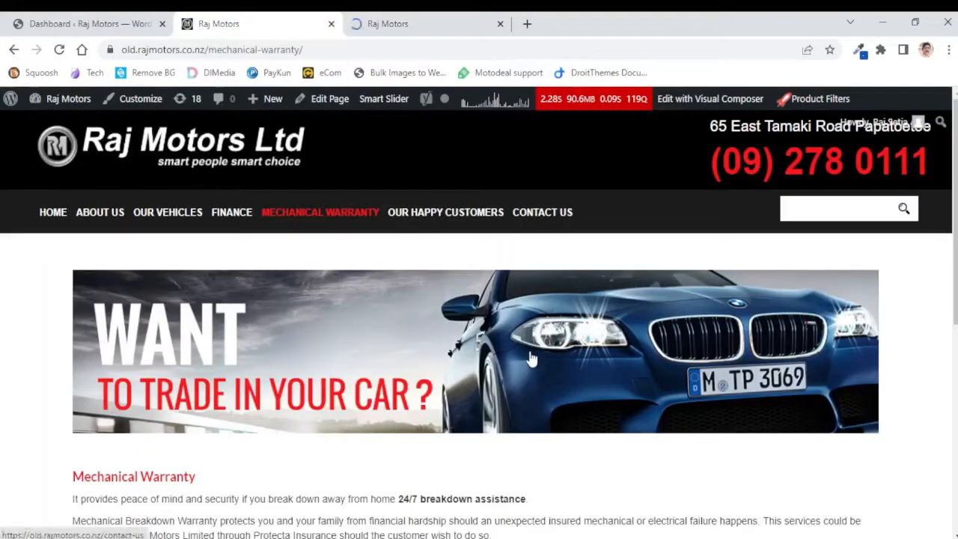
pyautogui.scroll(-3, 433, 343)
pyautogui.scroll(-1, 432, 343)
pyautogui.click(392, 23)
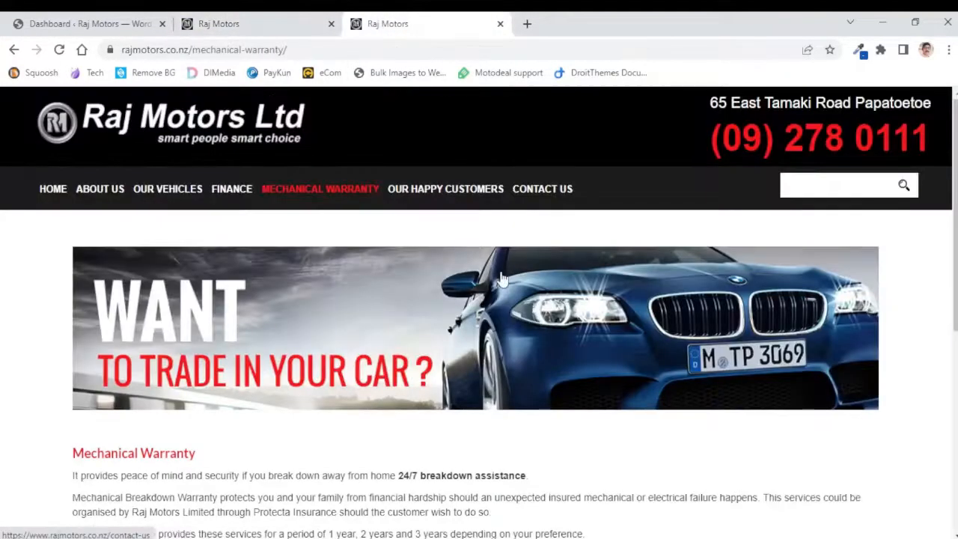
pyautogui.scroll(-4, 502, 272)
pyautogui.scroll(4, 502, 272)
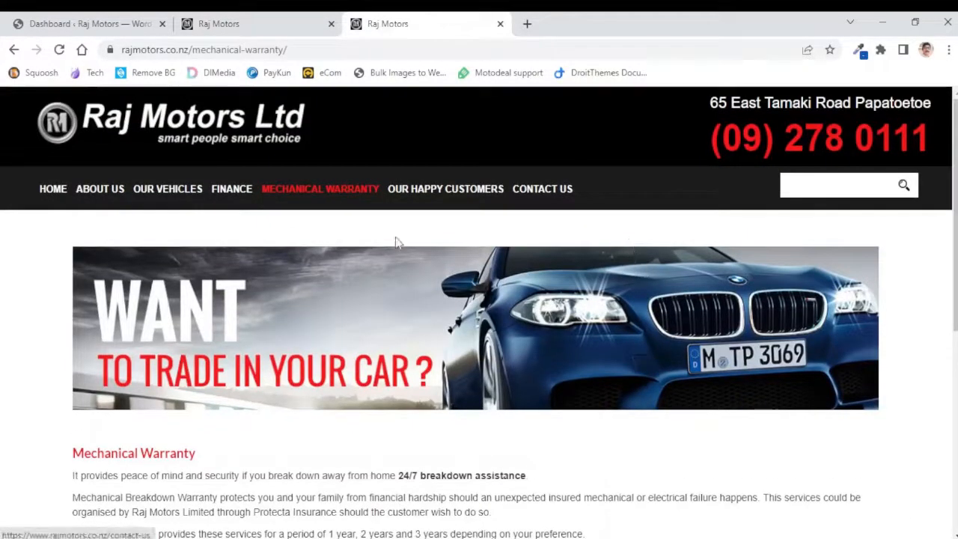
pyautogui.click(230, 23)
pyautogui.scroll(4, 450, 322)
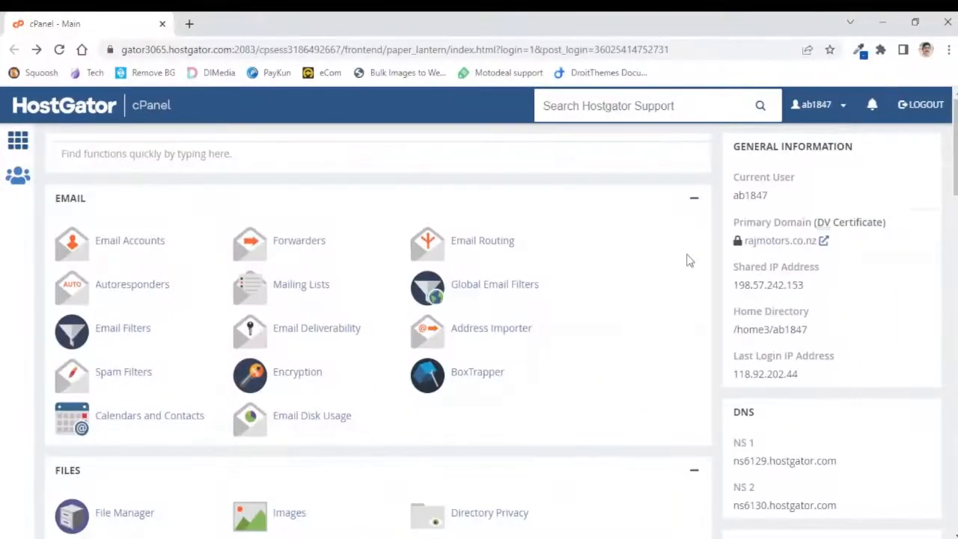
# In cPanel, open the WordPress installer in the Softaculous Apps Installer
pyautogui.scroll(-14, 689, 260)
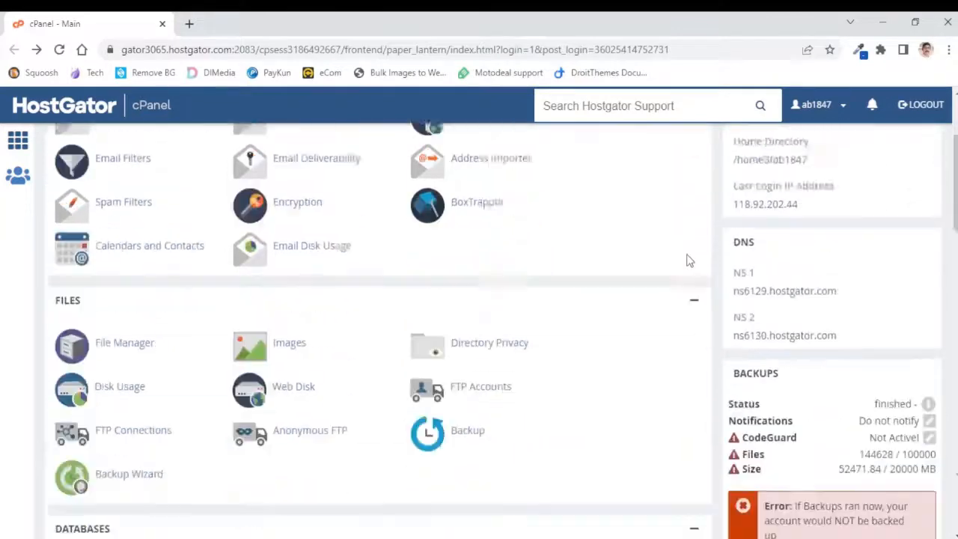
pyautogui.scroll(-8, 690, 259)
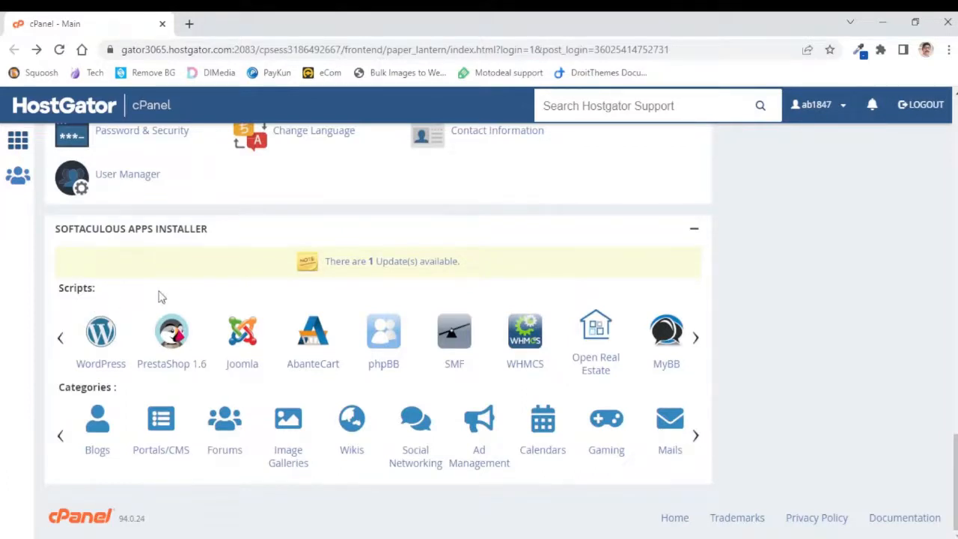
pyautogui.click(100, 337)
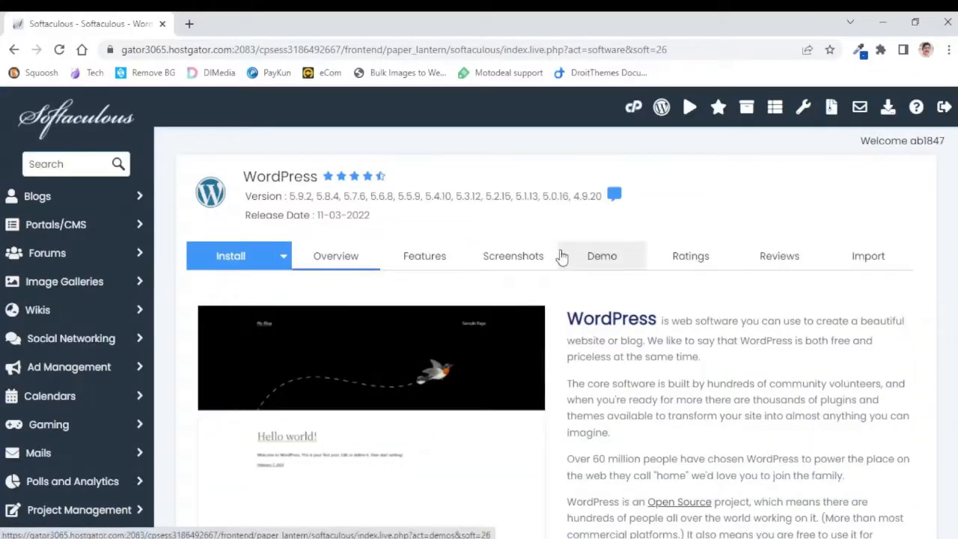
pyautogui.scroll(-3, 673, 221)
pyautogui.scroll(-6, 673, 221)
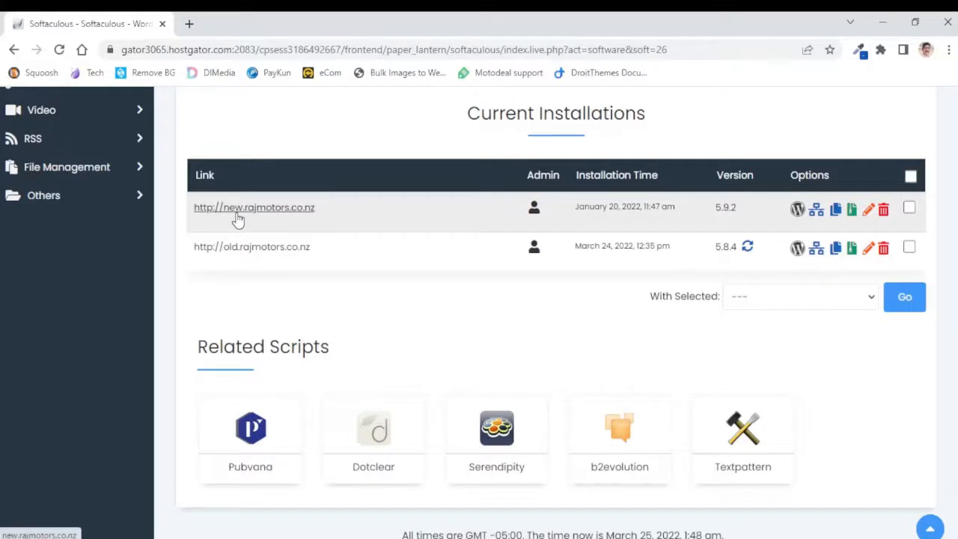
pyautogui.moveTo(327, 212); pyautogui.dragTo(195, 211)
pyautogui.hotkey('ctrl', 'c')
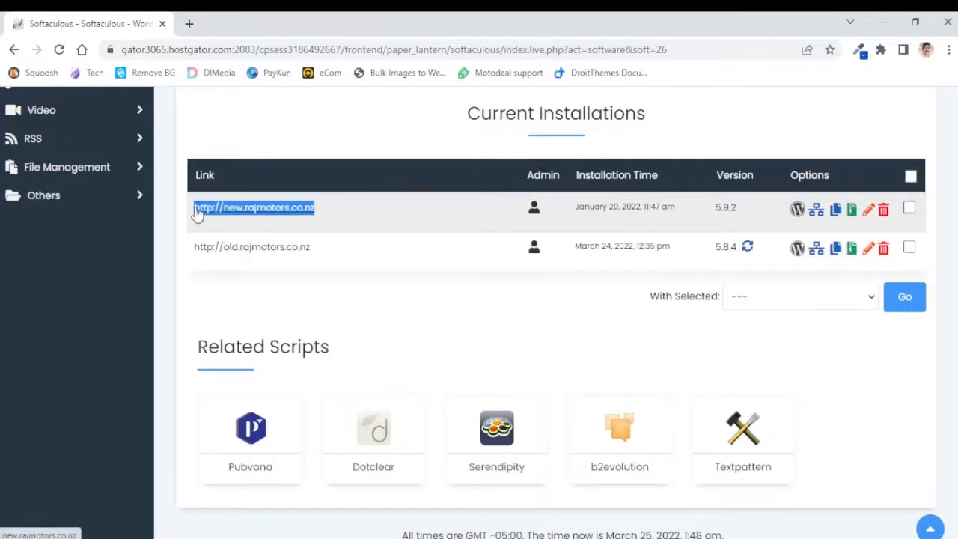
pyautogui.click(188, 23)
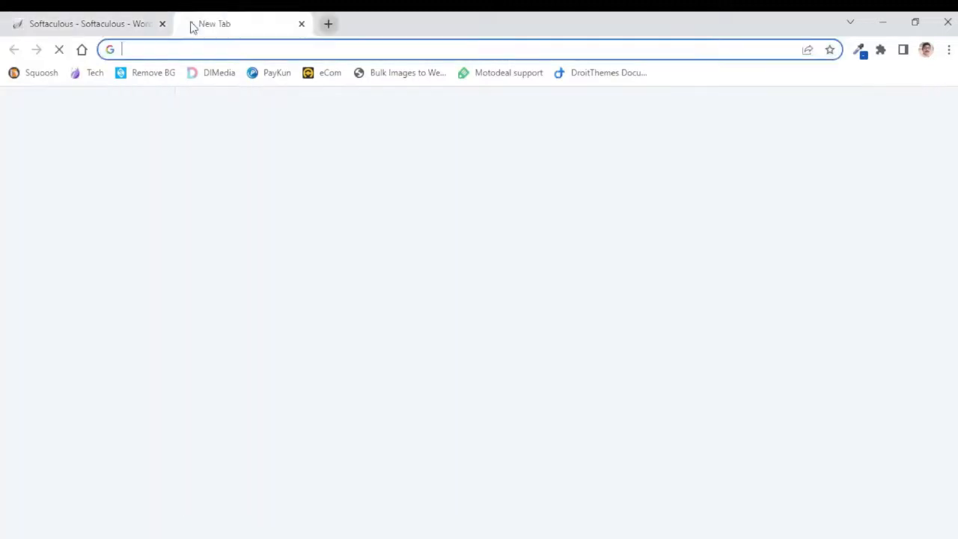
pyautogui.hotkey('ctrl', 'v')
pyautogui.press('Return')
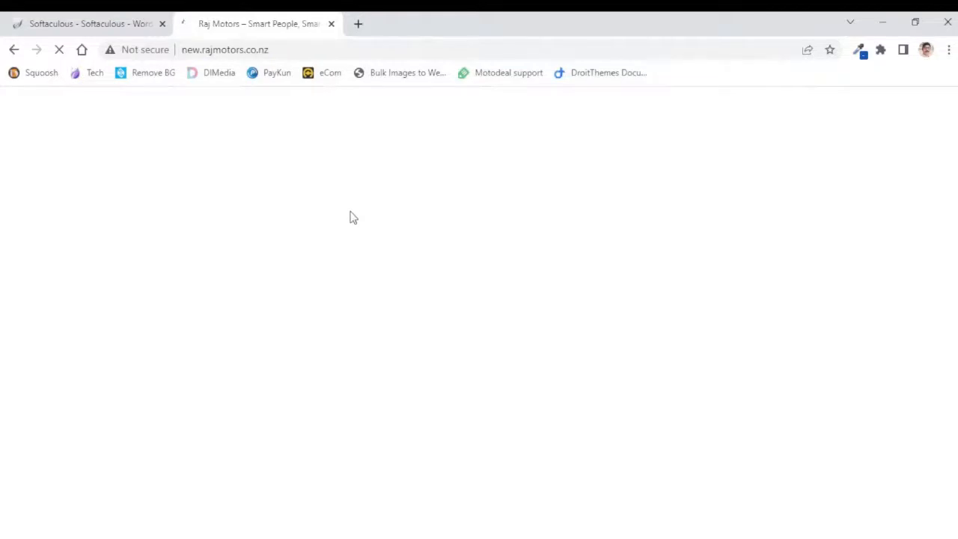
# Scroll through the new.rajmotors.co.nz home page
pyautogui.scroll(-5, 757, 323)
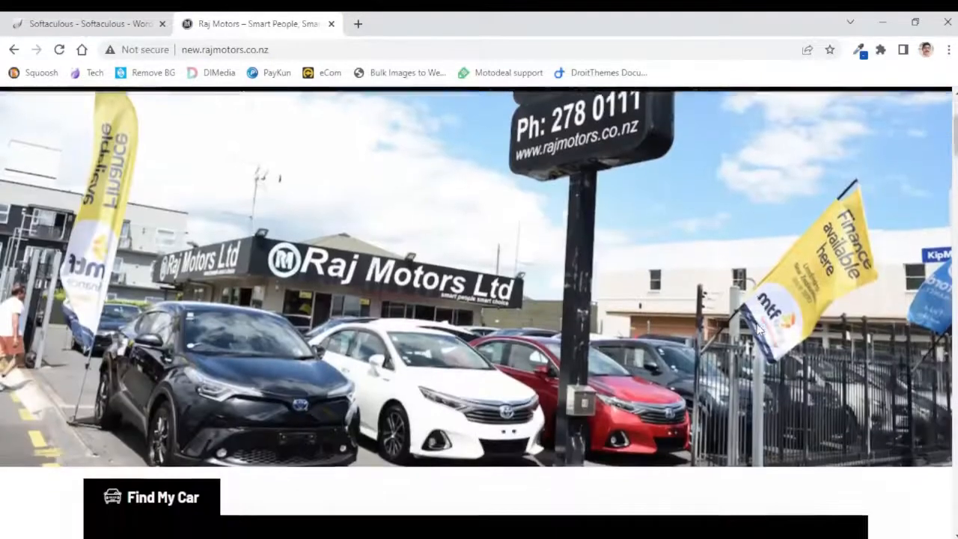
pyautogui.scroll(-10, 757, 330)
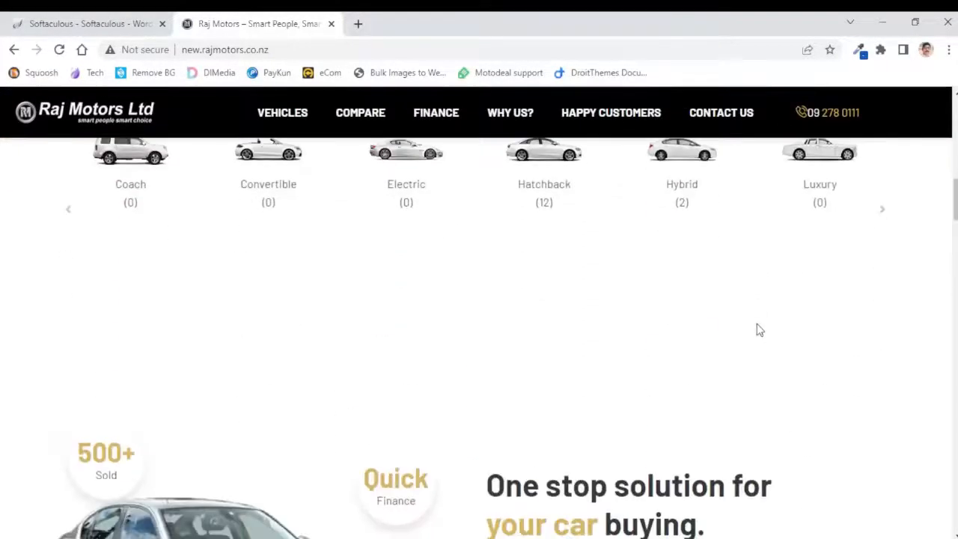
pyautogui.scroll(-10, 759, 330)
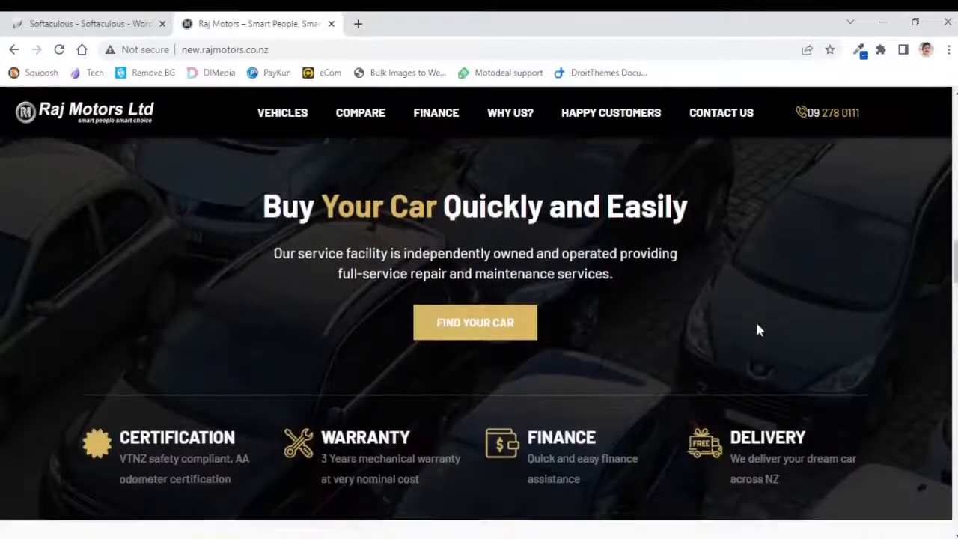
# Scroll to the footer of the new.rajmotors.co.nz home page
pyautogui.scroll(-8, 757, 330)
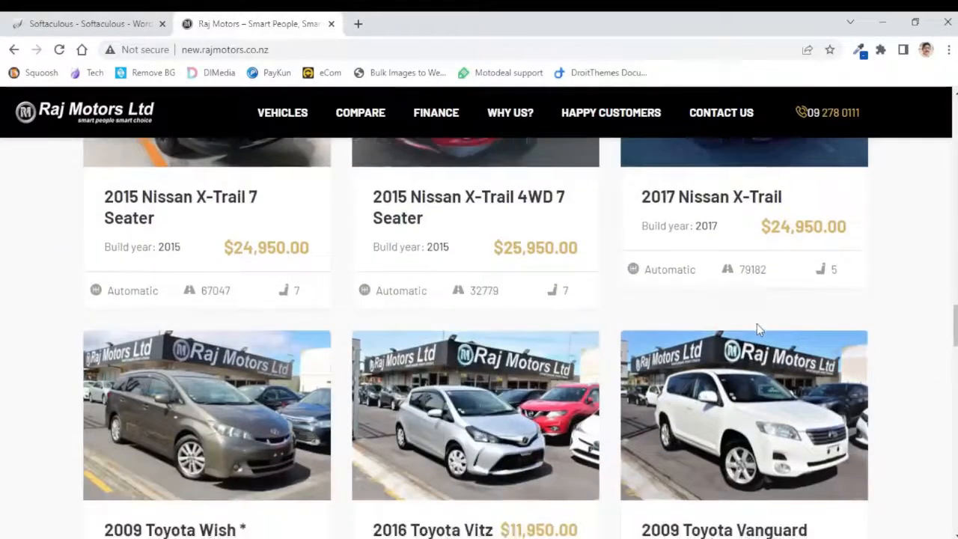
pyautogui.scroll(-7, 757, 330)
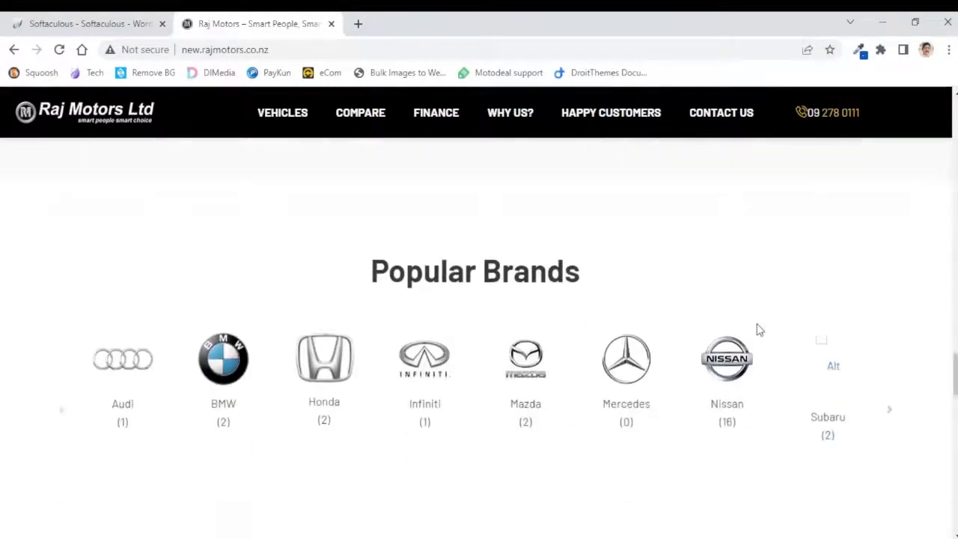
pyautogui.scroll(-8, 757, 330)
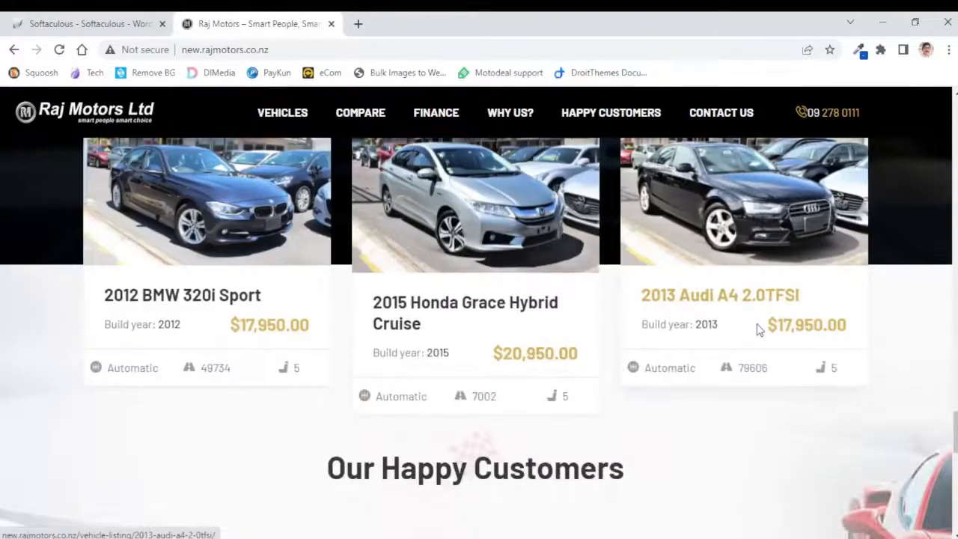
pyautogui.scroll(-3, 757, 331)
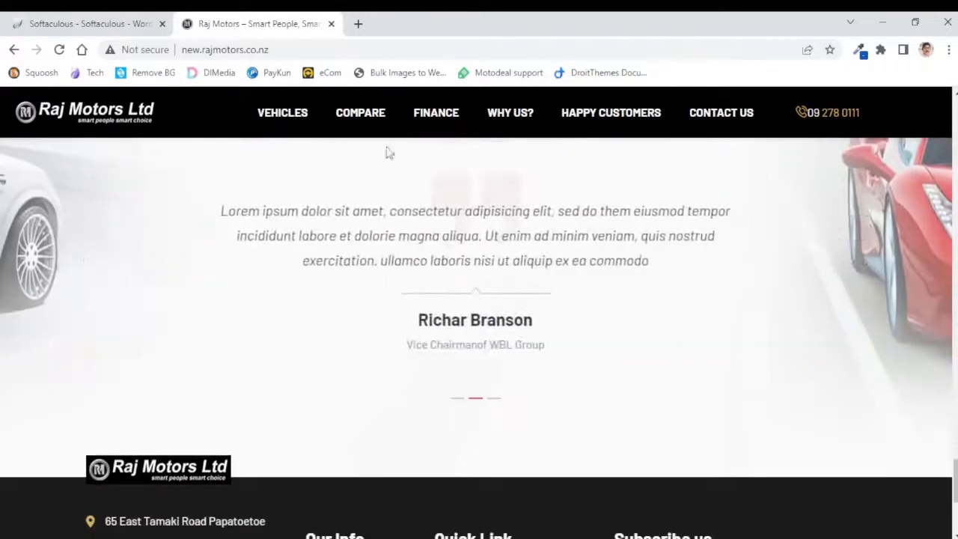
# Return to Softaculous and open rajmotors.co.nz in a new browser tab
pyautogui.click(61, 24)
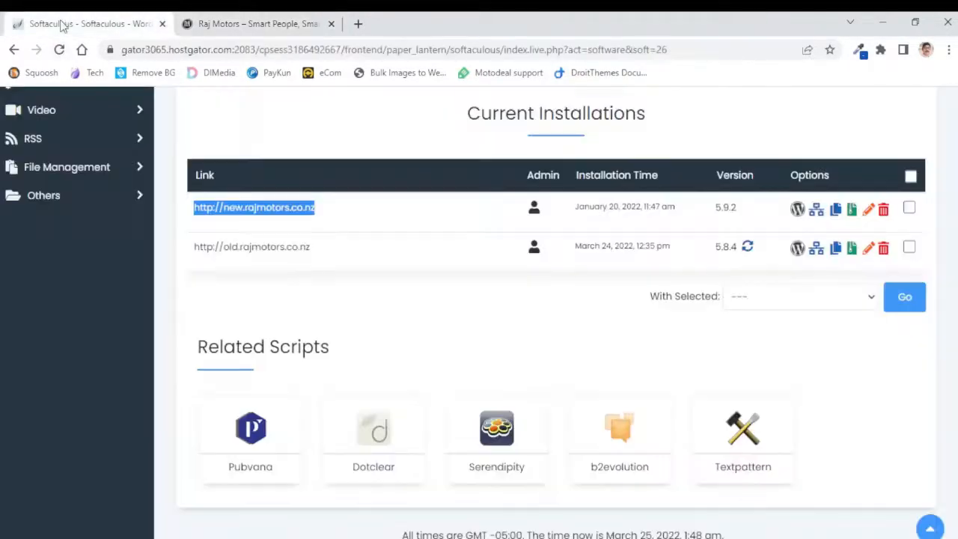
pyautogui.click(432, 341)
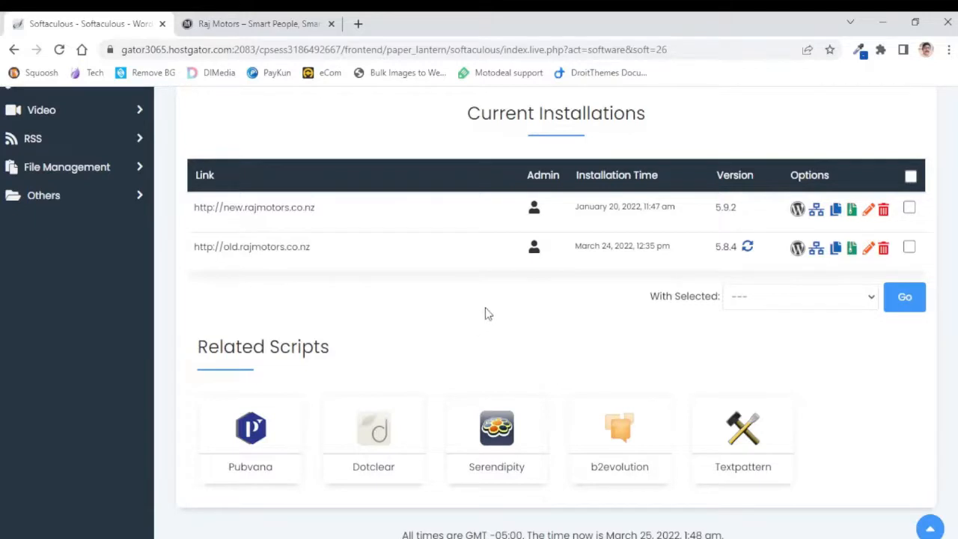
pyautogui.click(358, 23)
pyautogui.write('raj')
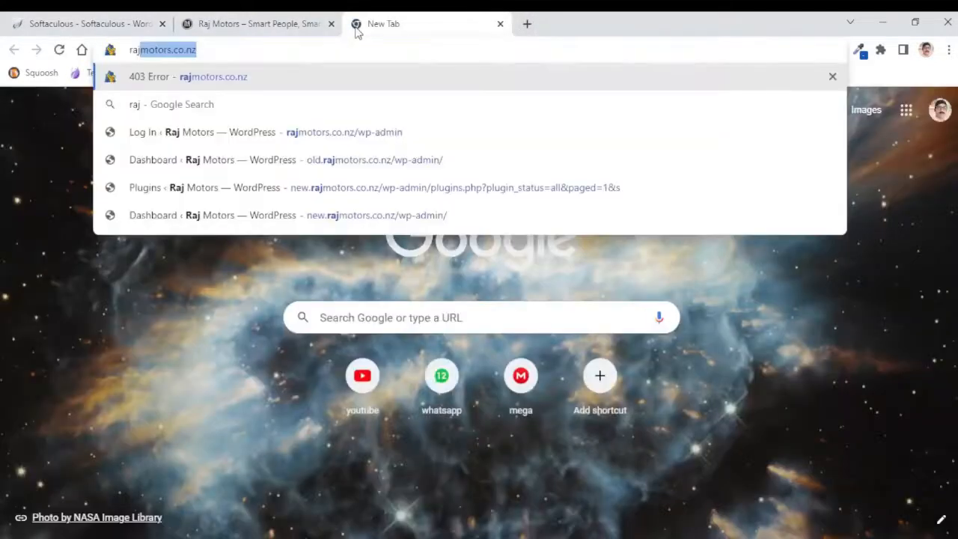
pyautogui.press('Return')
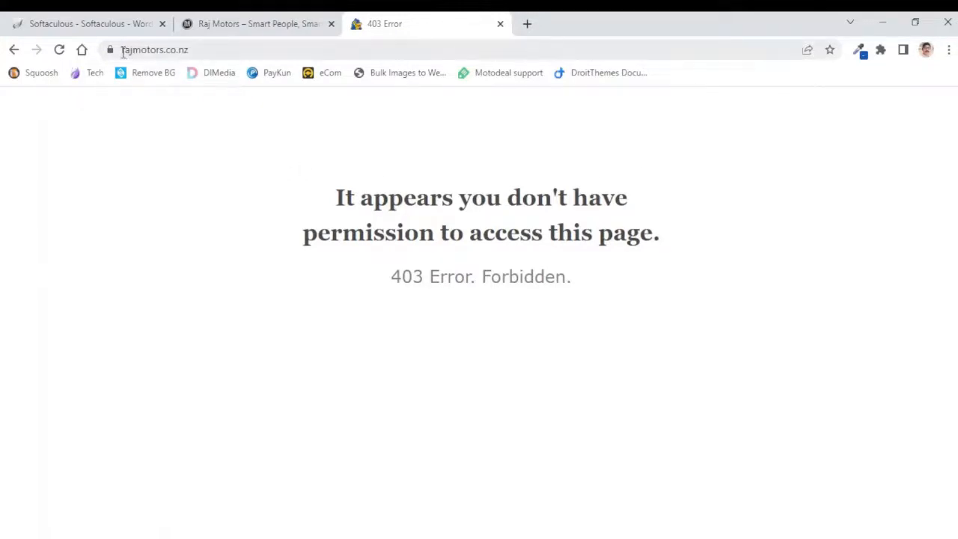
# Switch through the open tabs back to the Softaculous current installations list
pyautogui.click(260, 27)
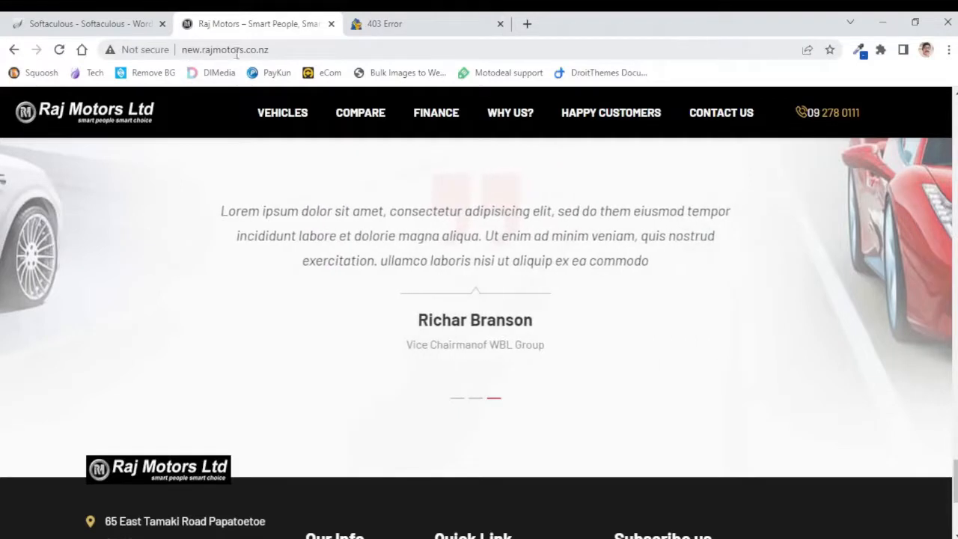
pyautogui.click(391, 29)
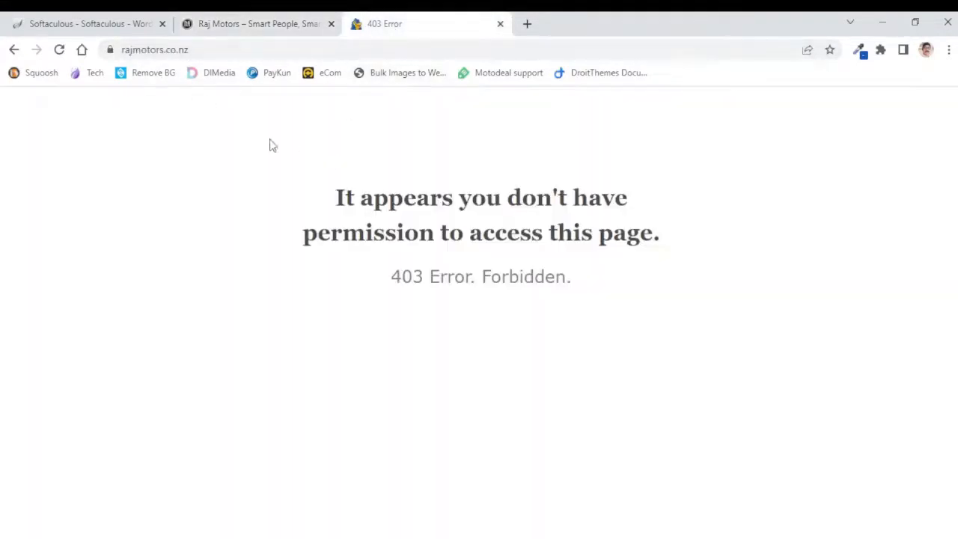
pyautogui.click(81, 29)
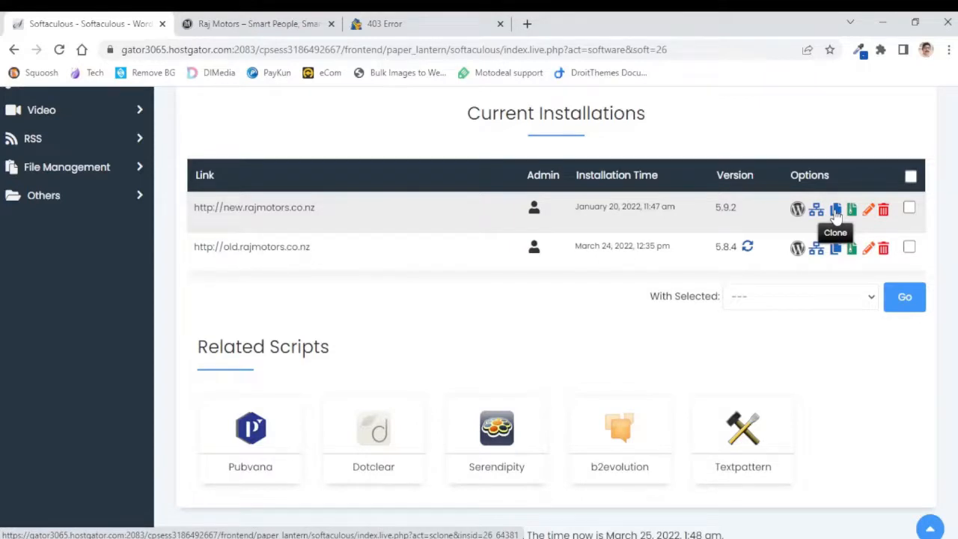
pyautogui.click(837, 215)
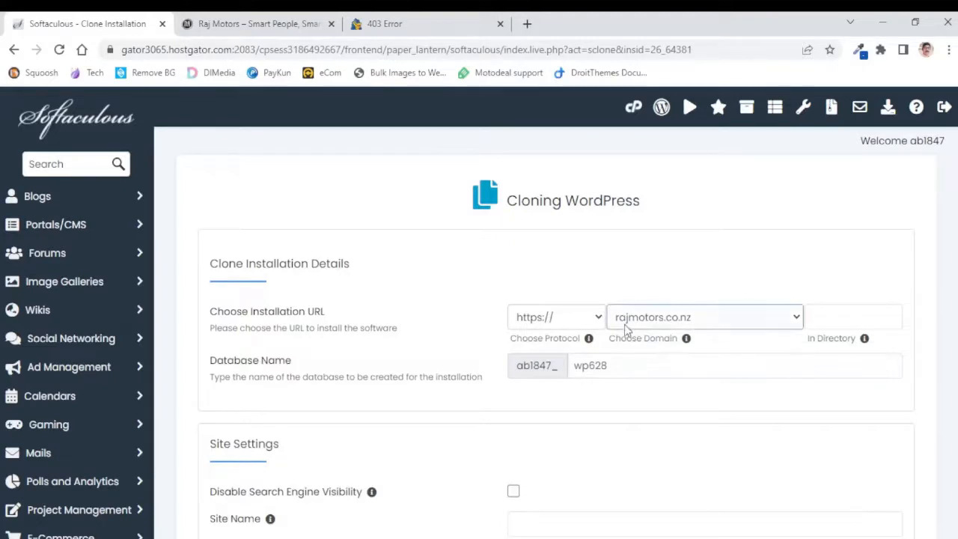
pyautogui.click(798, 320)
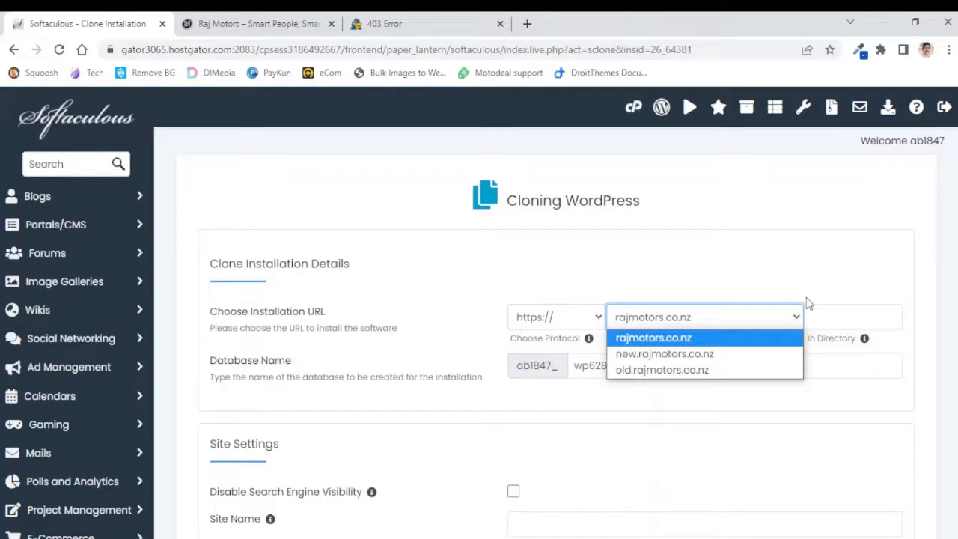
pyautogui.click(799, 277)
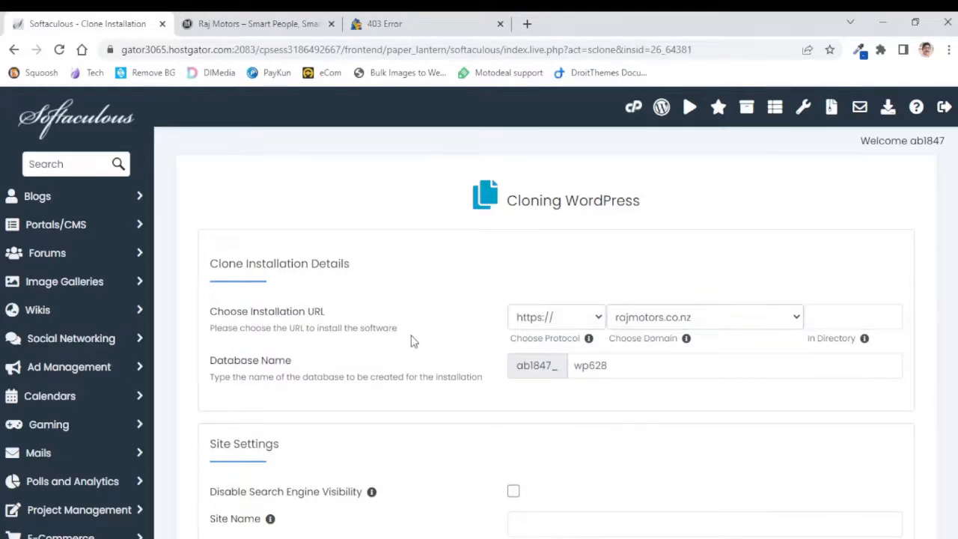
pyautogui.click(841, 320)
pyautogui.click(423, 328)
# Review the clone installation details and run the clone installation
pyautogui.scroll(-2, 410, 328)
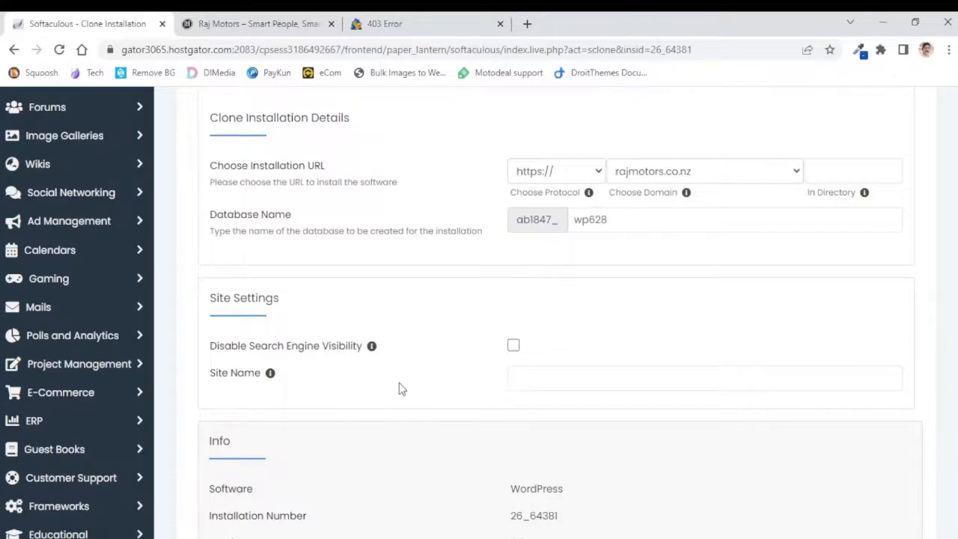
pyautogui.scroll(-1, 399, 383)
pyautogui.scroll(-2, 419, 364)
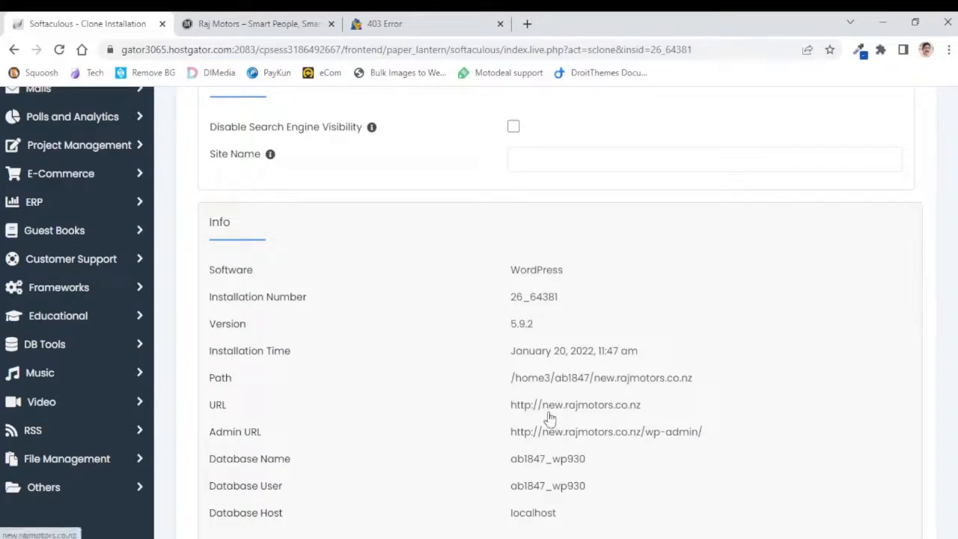
pyautogui.scroll(5, 394, 351)
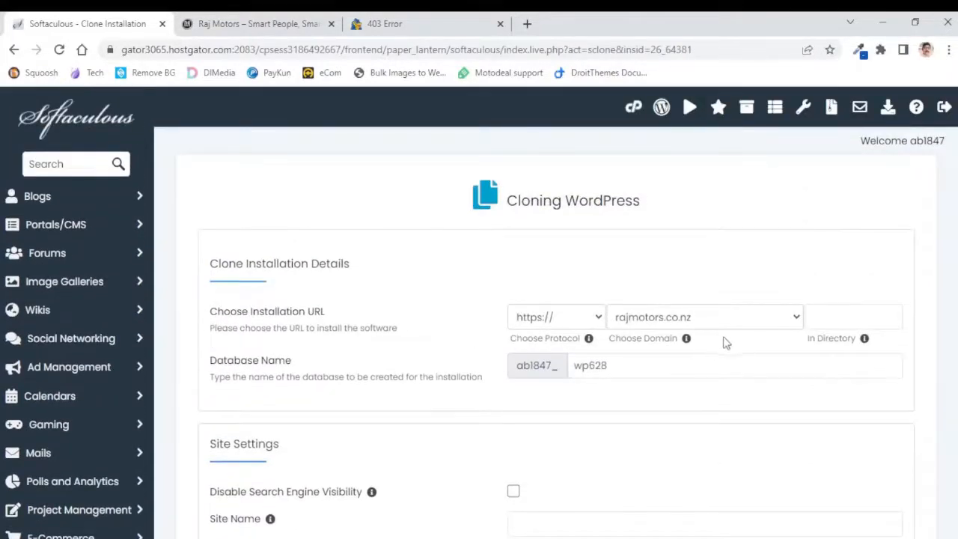
pyautogui.scroll(-4, 397, 360)
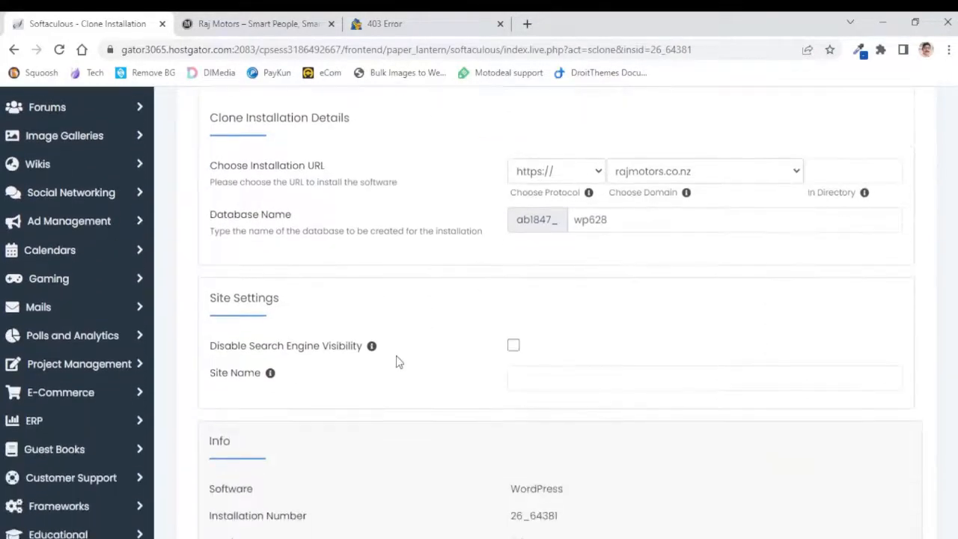
pyautogui.scroll(-5, 397, 360)
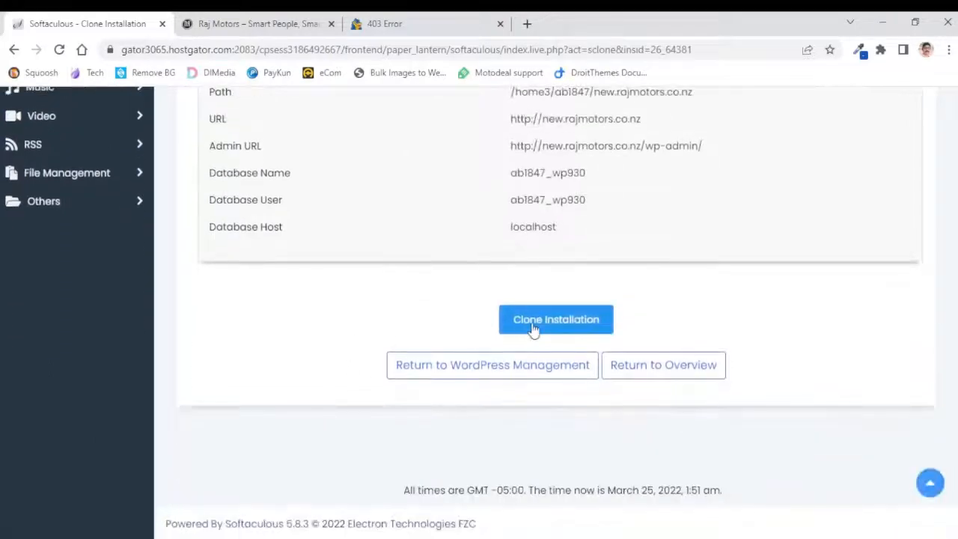
pyautogui.click(533, 328)
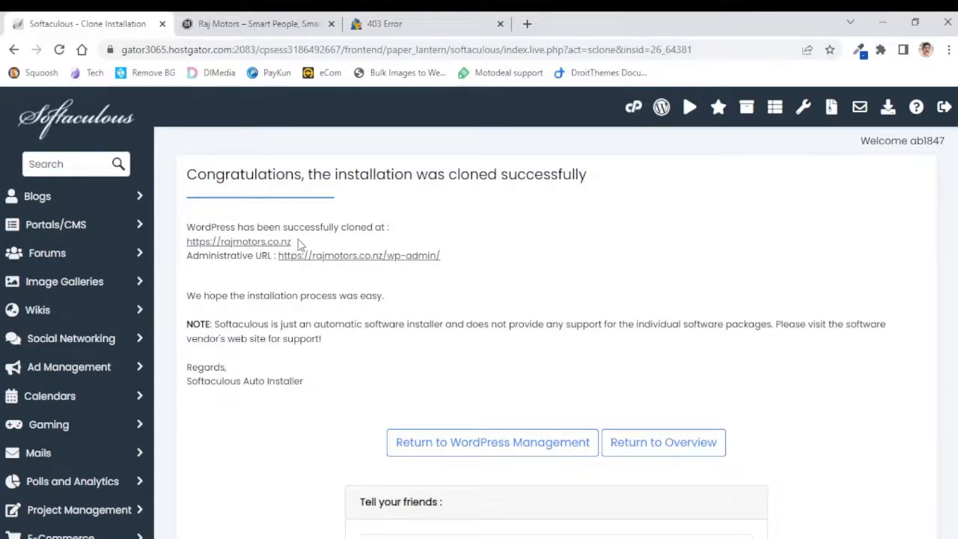
pyautogui.moveTo(293, 242); pyautogui.dragTo(188, 240)
pyautogui.hotkey('ctrl', 'c')
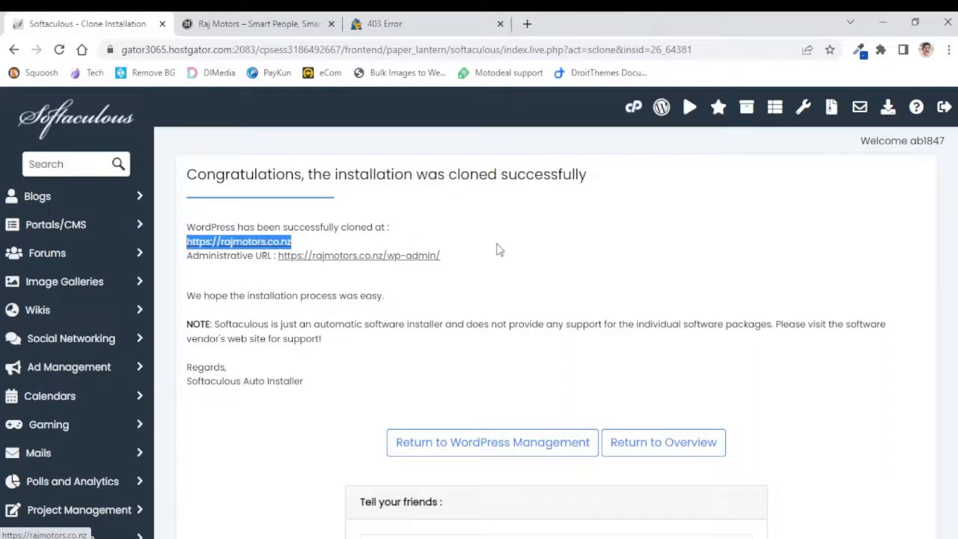
pyautogui.click(527, 24)
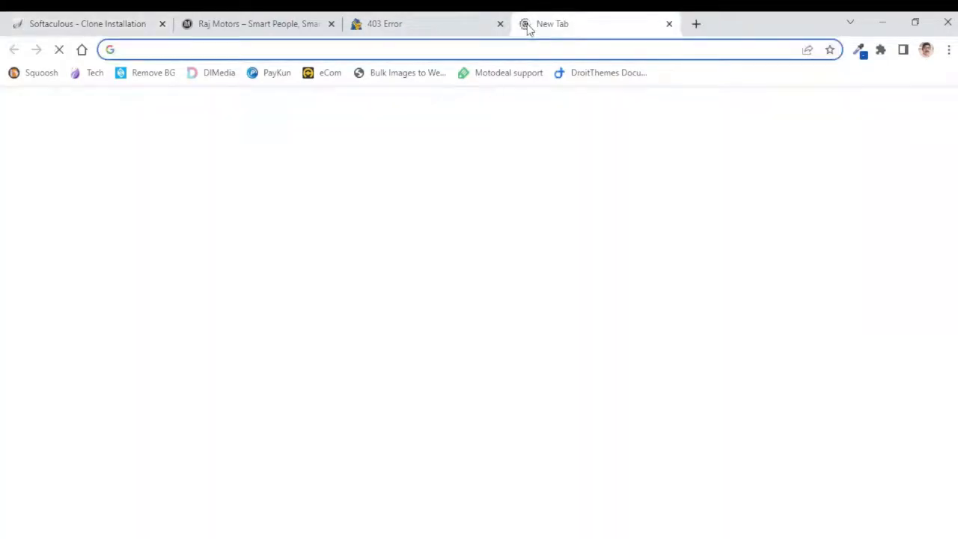
pyautogui.hotkey('ctrl', 'v')
pyautogui.press('Return')
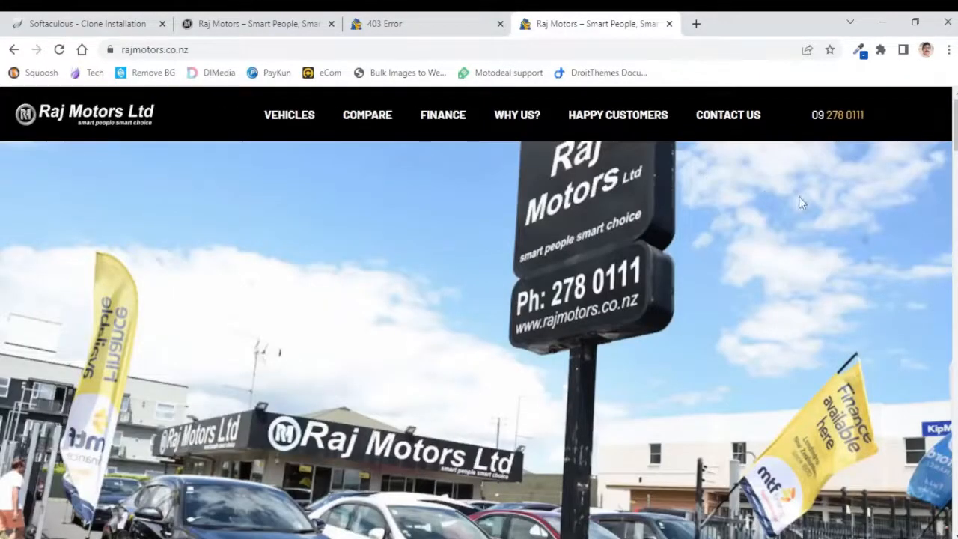
# Scroll through the rajmotors.co.nz home page and close the 403 Error tab
pyautogui.scroll(-4, 799, 196)
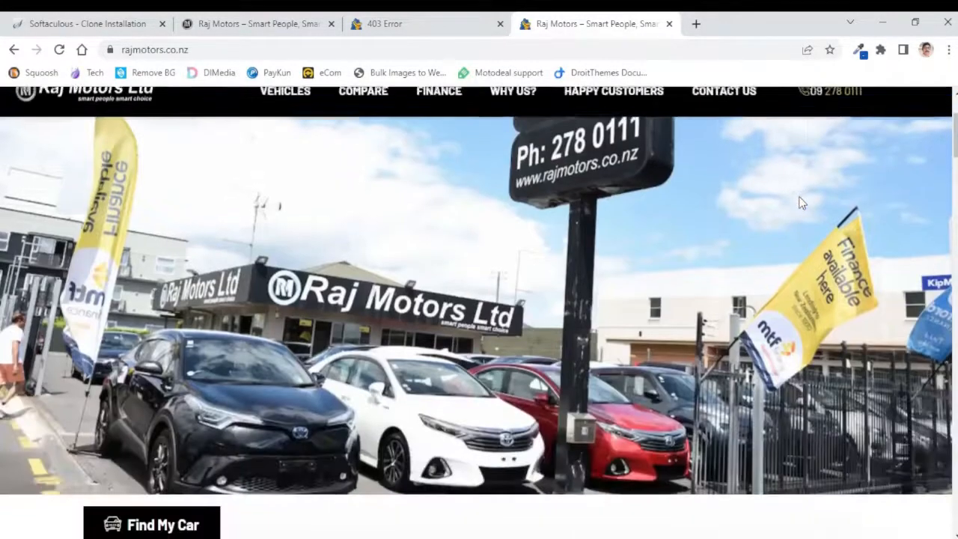
pyautogui.scroll(-4, 800, 201)
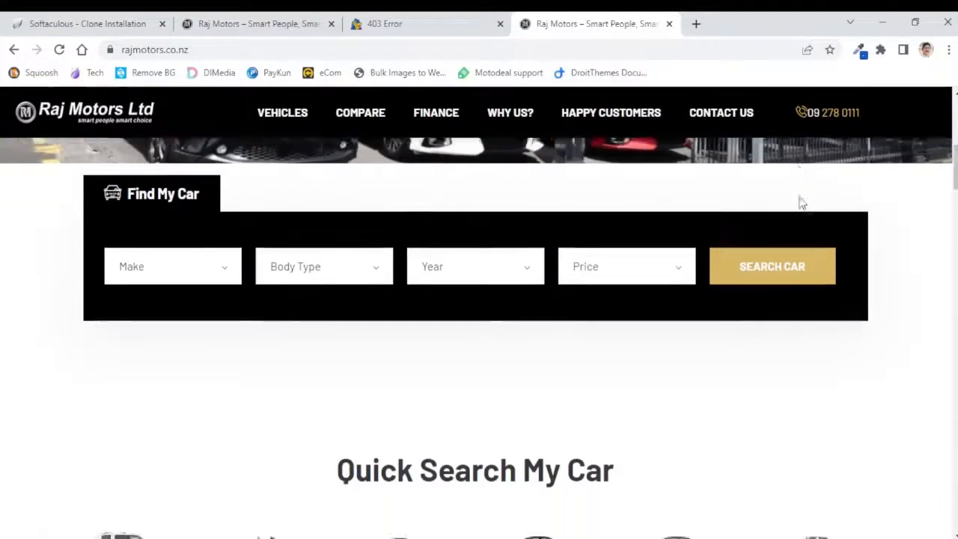
pyautogui.scroll(-8, 900, 205)
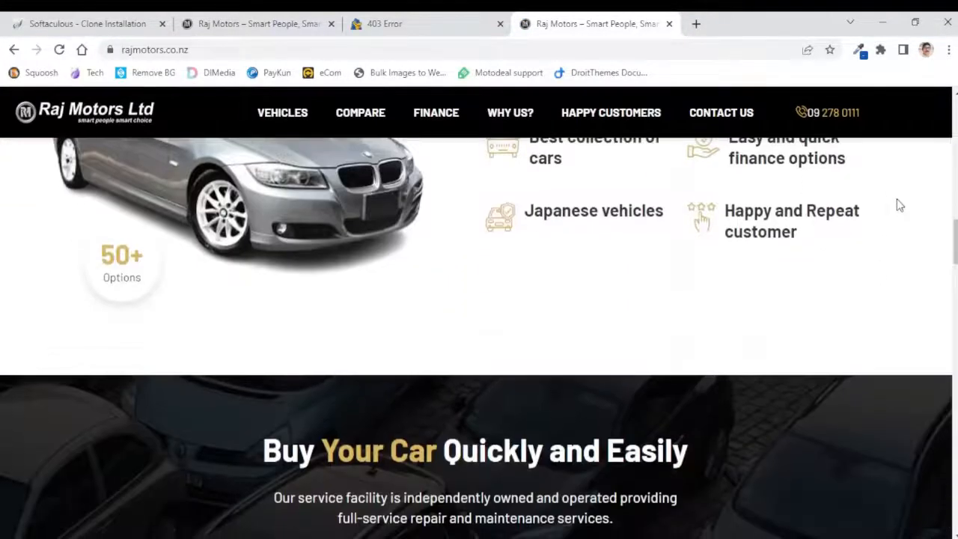
pyautogui.click(500, 23)
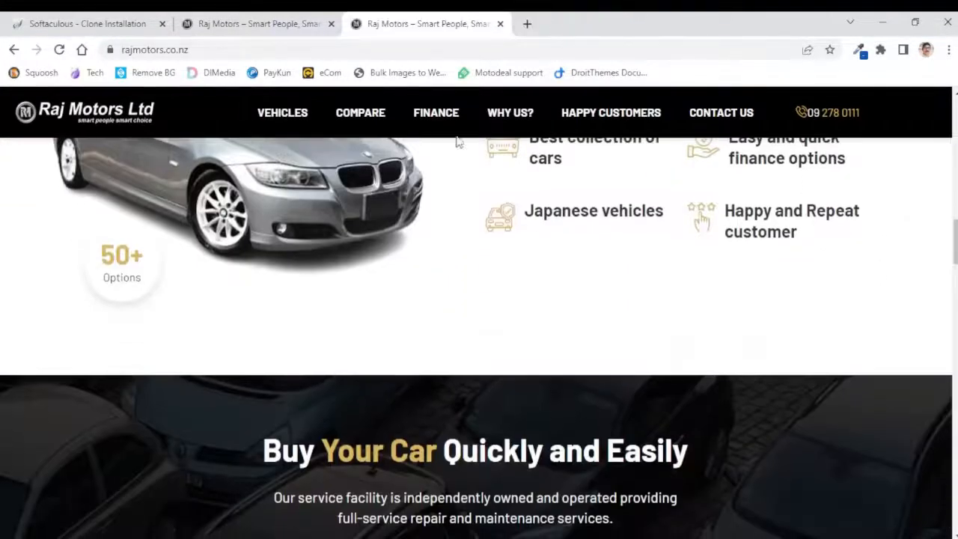
# Compare the top of the new.rajmotors.co.nz home page with the rajmotors.co.nz home page
pyautogui.click(239, 26)
pyautogui.scroll(10, 830, 214)
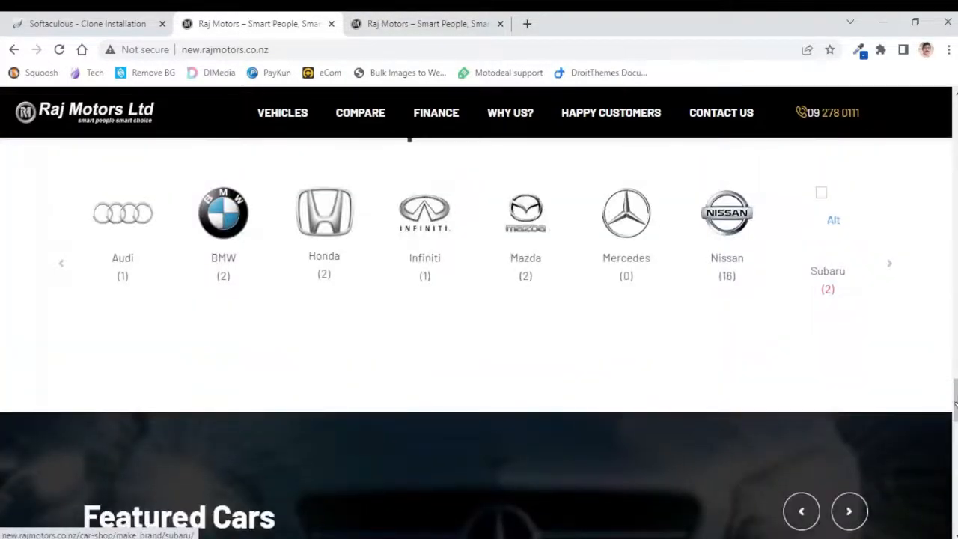
pyautogui.moveTo(955, 404); pyautogui.dragTo(955, 112)
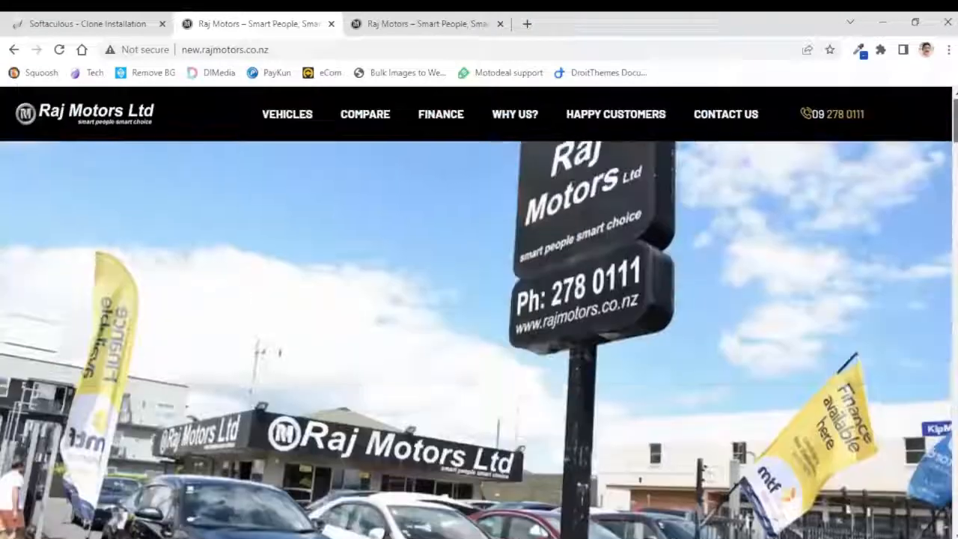
pyautogui.click(392, 24)
pyautogui.moveTo(956, 254); pyautogui.dragTo(955, 112)
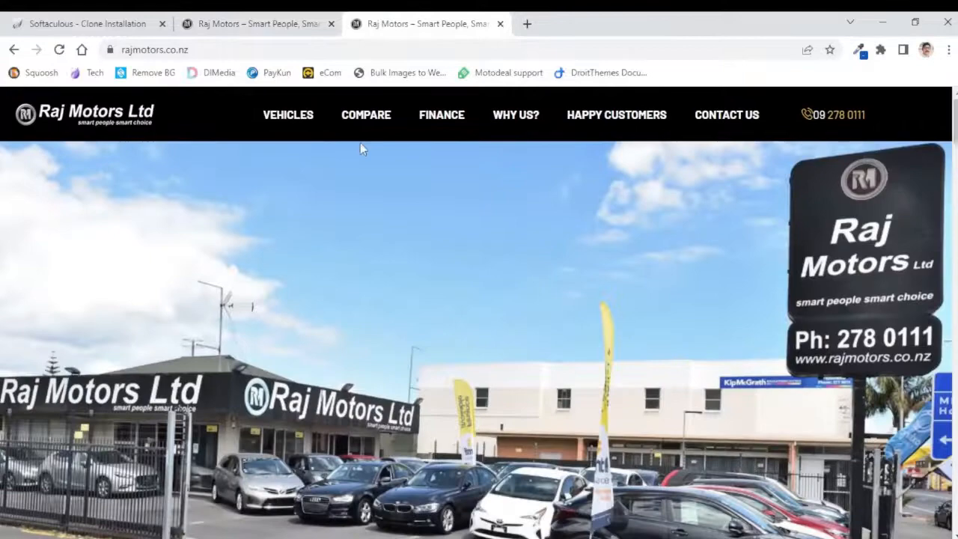
pyautogui.click(236, 24)
pyautogui.click(453, 26)
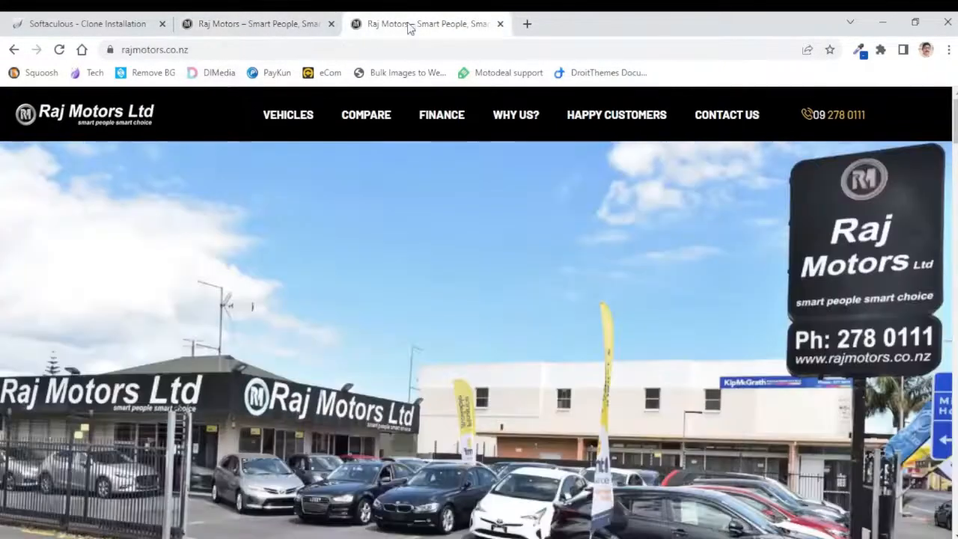
# Scroll down through the rajmotors.co.nz home page and open its Why Us? page
pyautogui.scroll(-10, 493, 260)
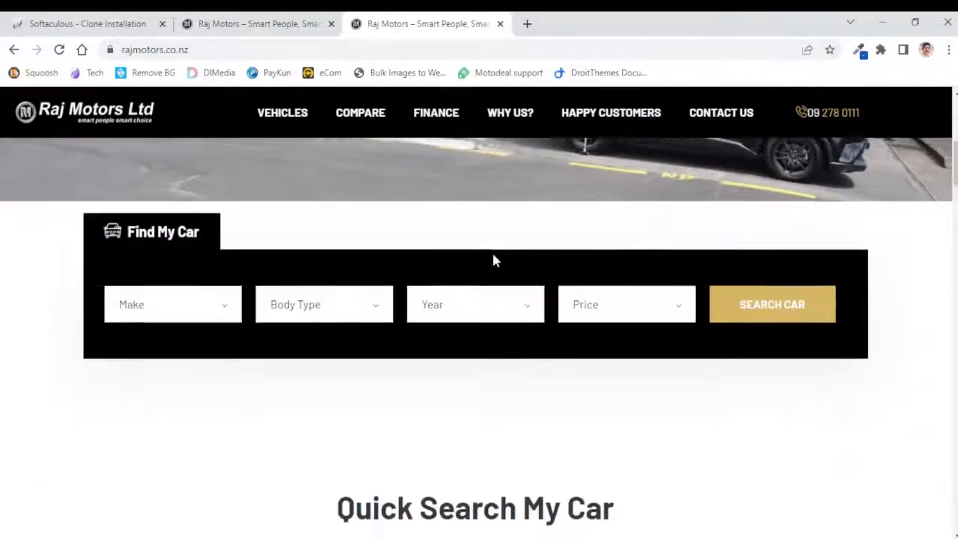
pyautogui.scroll(-2, 494, 260)
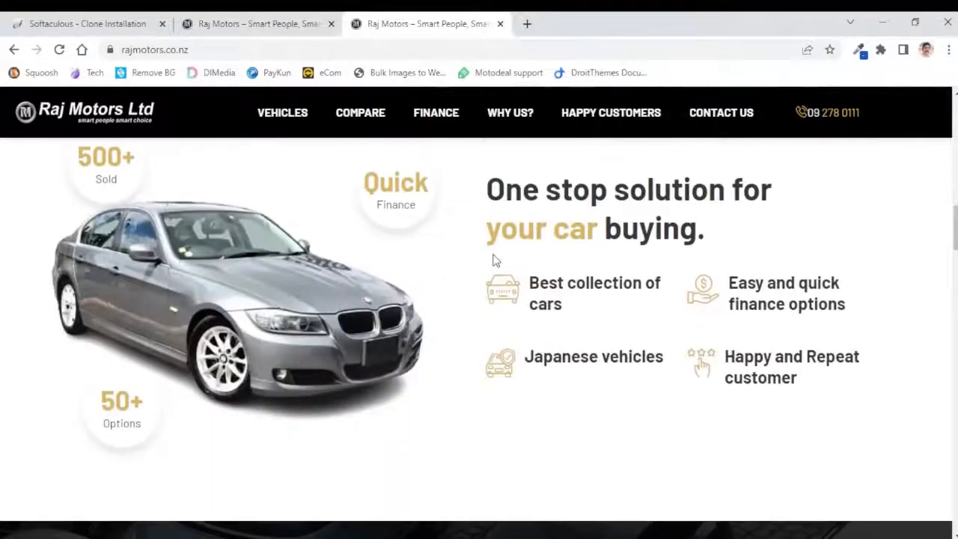
pyautogui.scroll(-4, 493, 260)
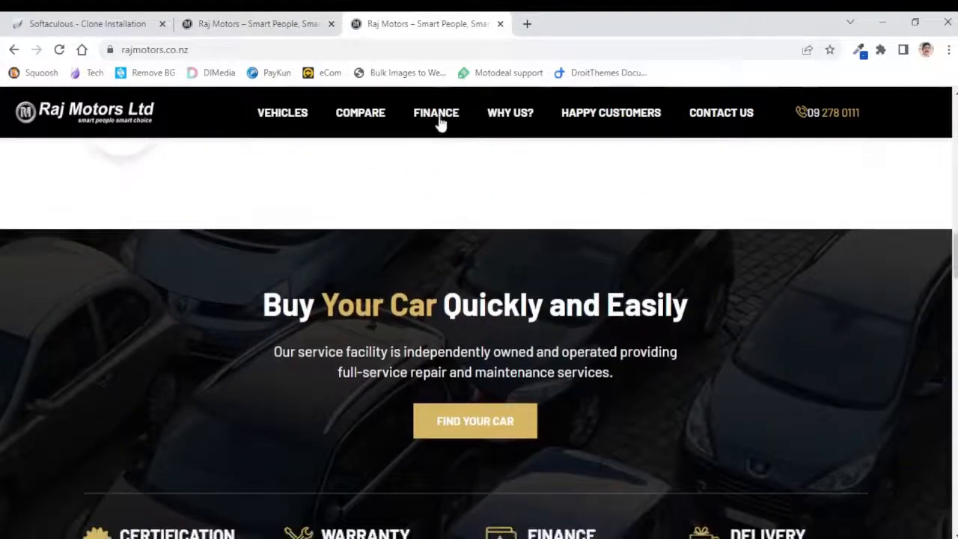
pyautogui.click(507, 118)
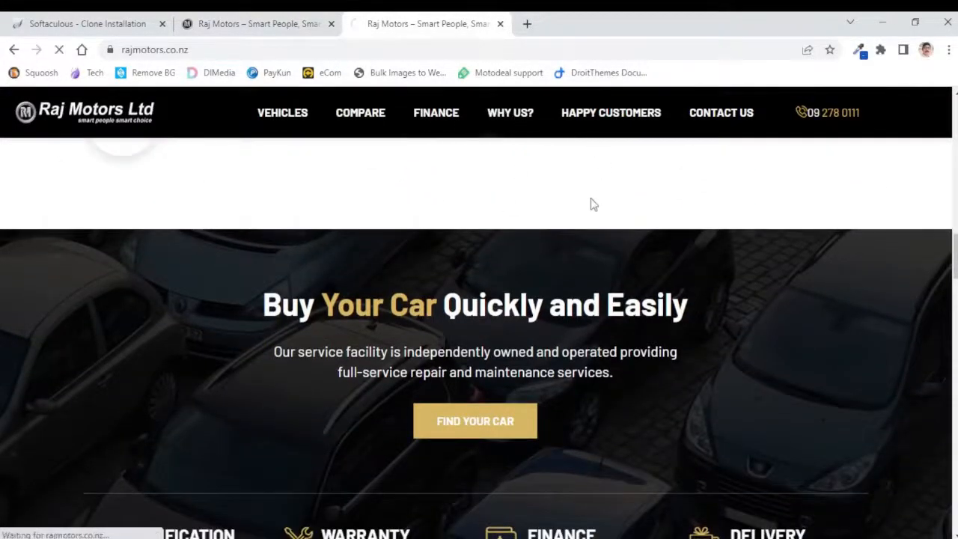
# Switch to the new.rajmotors.co.nz tab, open its Why Us? About page and scroll through it
pyautogui.click(249, 26)
pyautogui.click(520, 118)
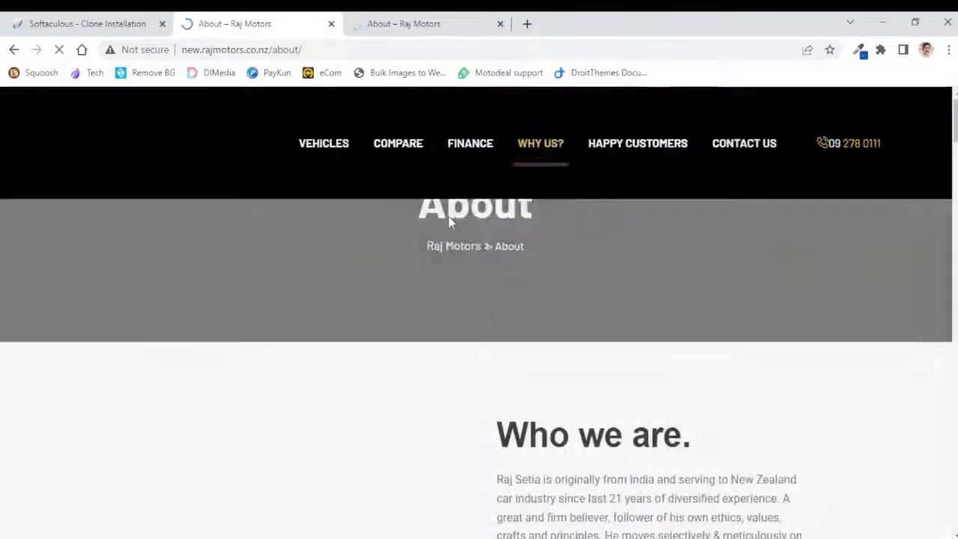
pyautogui.scroll(-8, 335, 291)
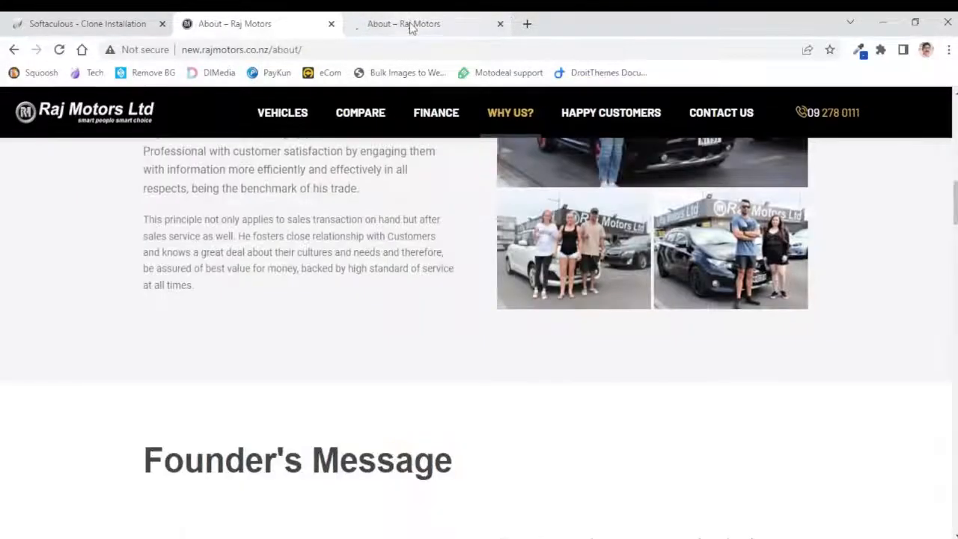
# Scroll through the rajmotors.co.nz About page for comparison, then return to its home page via the logo
pyautogui.click(410, 26)
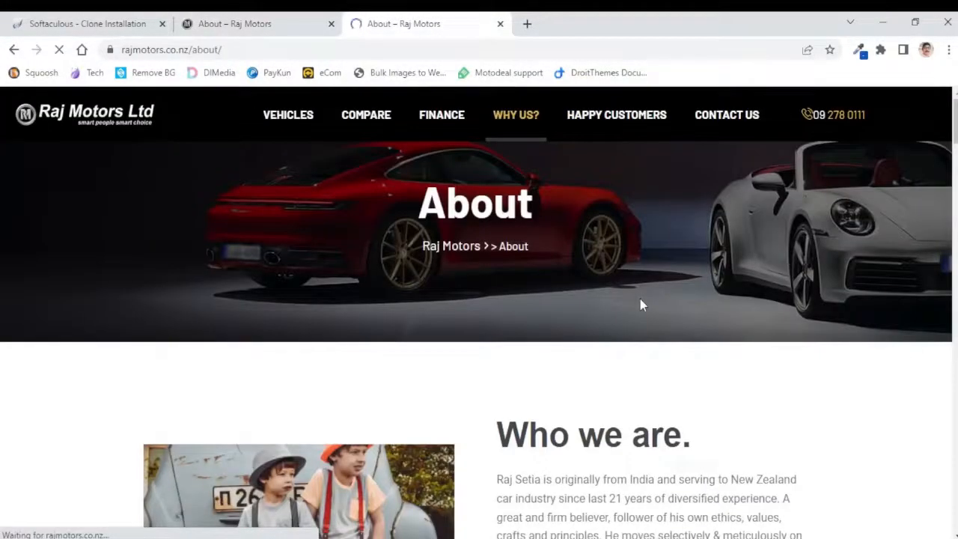
pyautogui.scroll(-6, 640, 305)
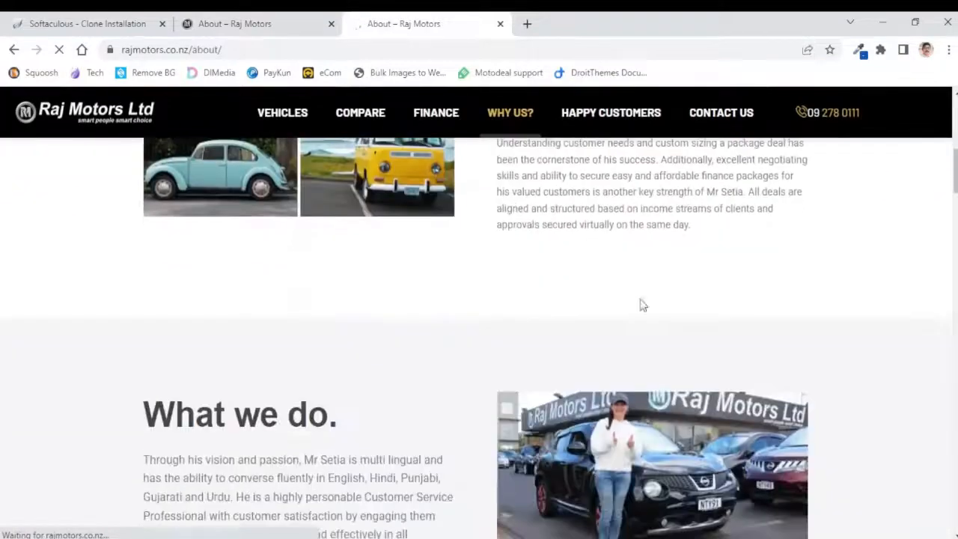
pyautogui.scroll(-5, 640, 305)
pyautogui.scroll(-9, 640, 298)
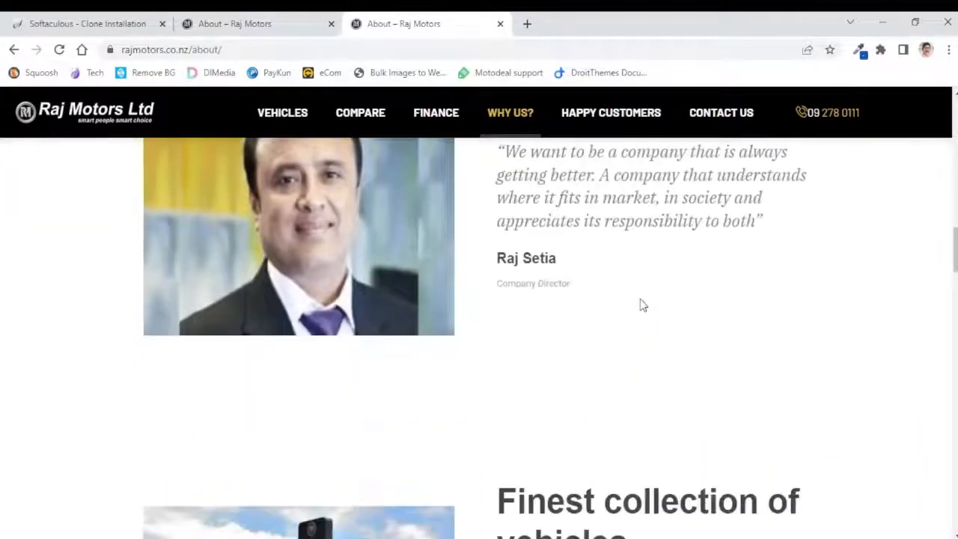
pyautogui.scroll(-10, 640, 299)
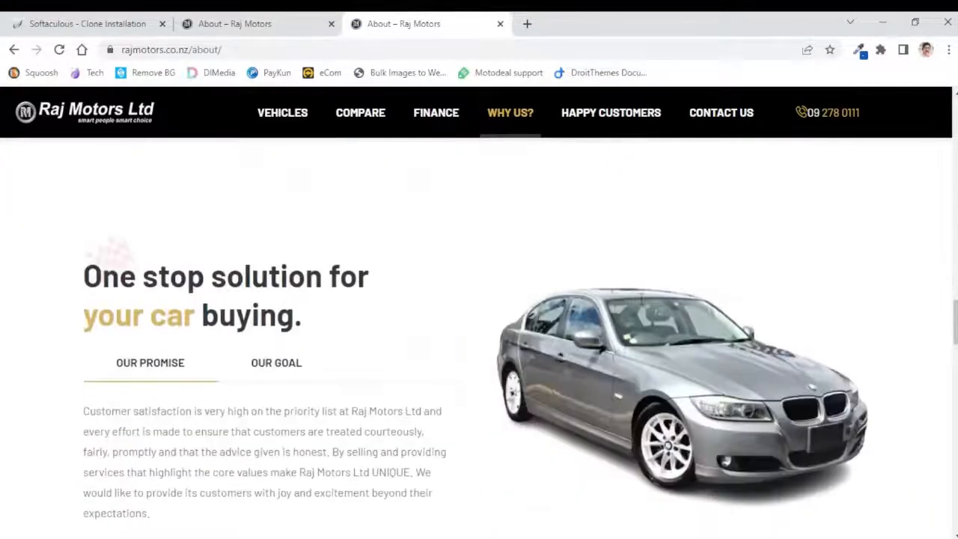
pyautogui.scroll(5, 866, 306)
pyautogui.scroll(10, 867, 306)
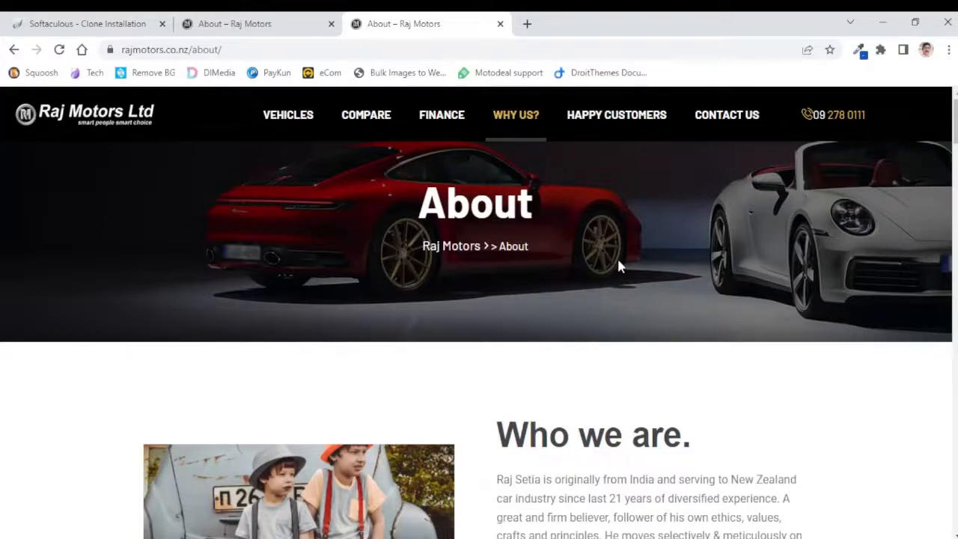
pyautogui.click(102, 118)
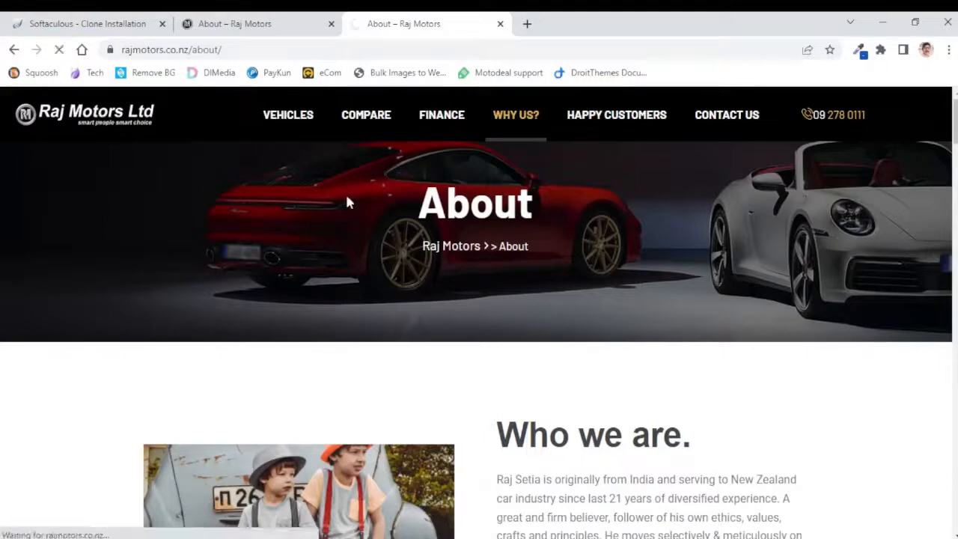